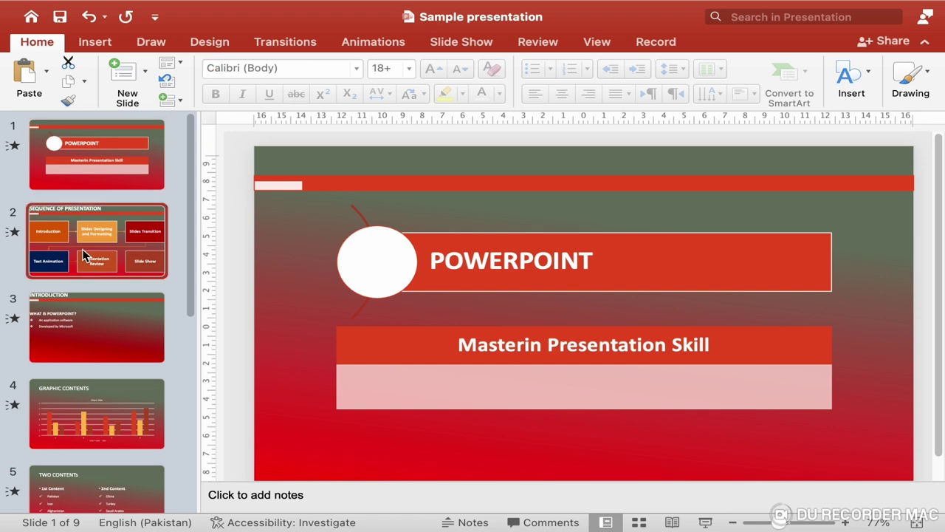
# Step: Browse the slide thumbnails down to the Two Content slide, then return to the title slide
pyautogui.click(92, 304)
pyautogui.click(97, 412)
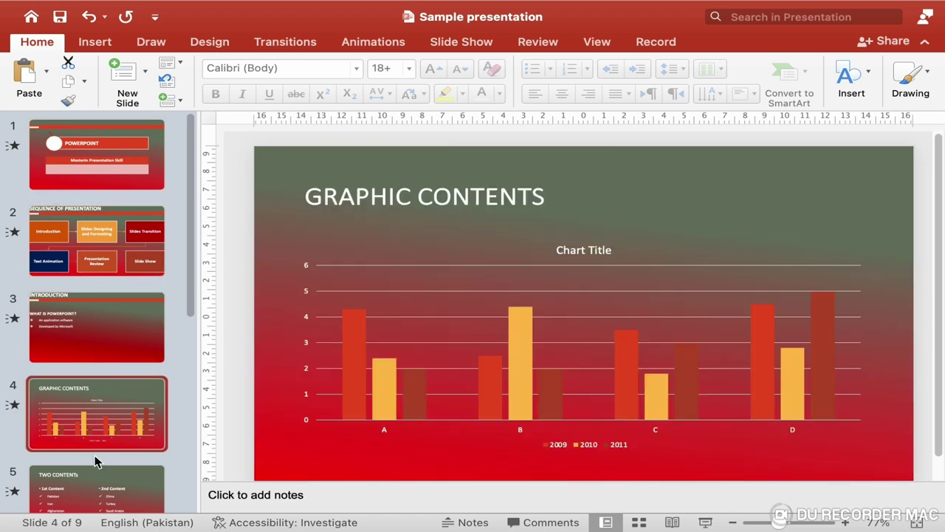
pyautogui.click(99, 491)
pyautogui.click(153, 181)
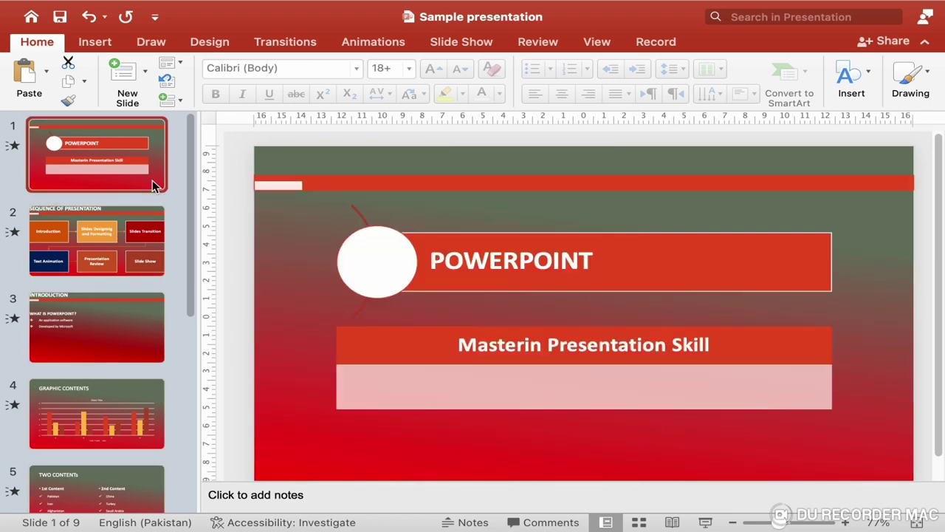
# Step: Review the transitions on slides 2 and 1, then show the title slide's animation options
pyautogui.click(287, 43)
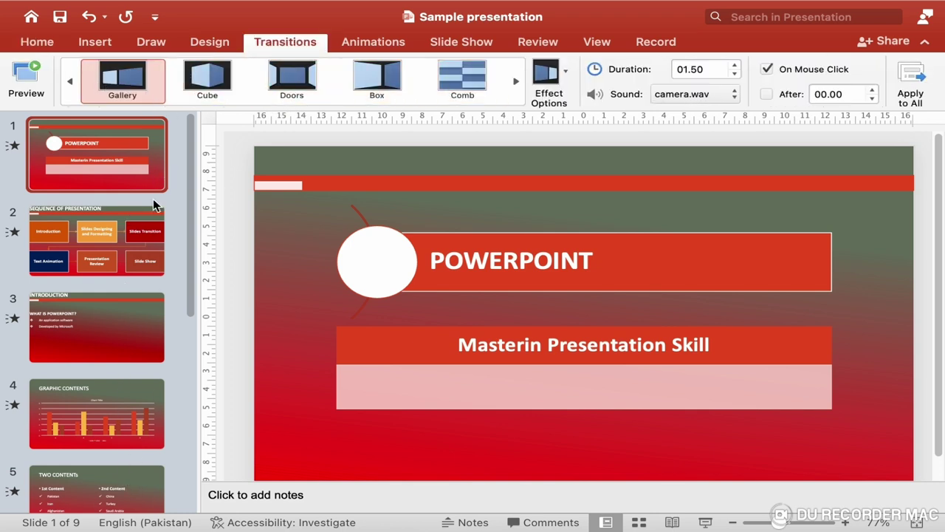
pyautogui.click(140, 235)
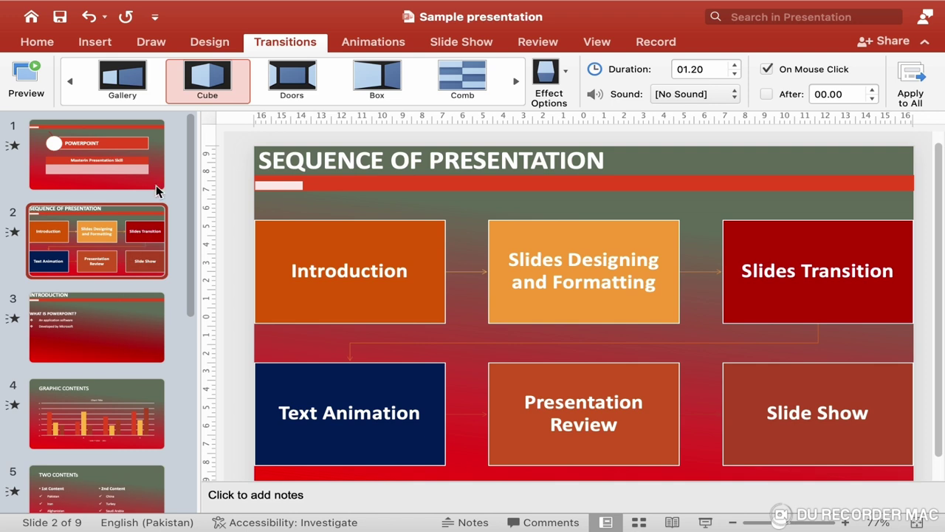
pyautogui.click(109, 156)
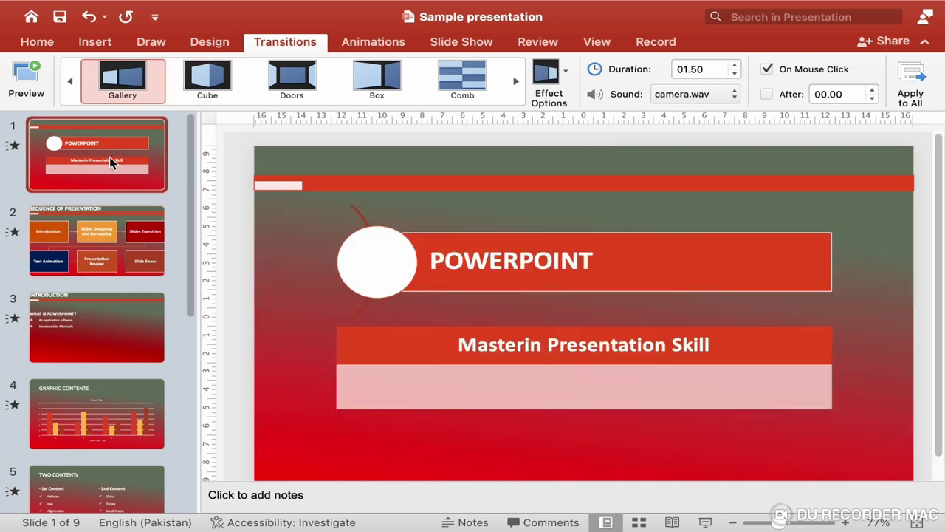
pyautogui.click(378, 41)
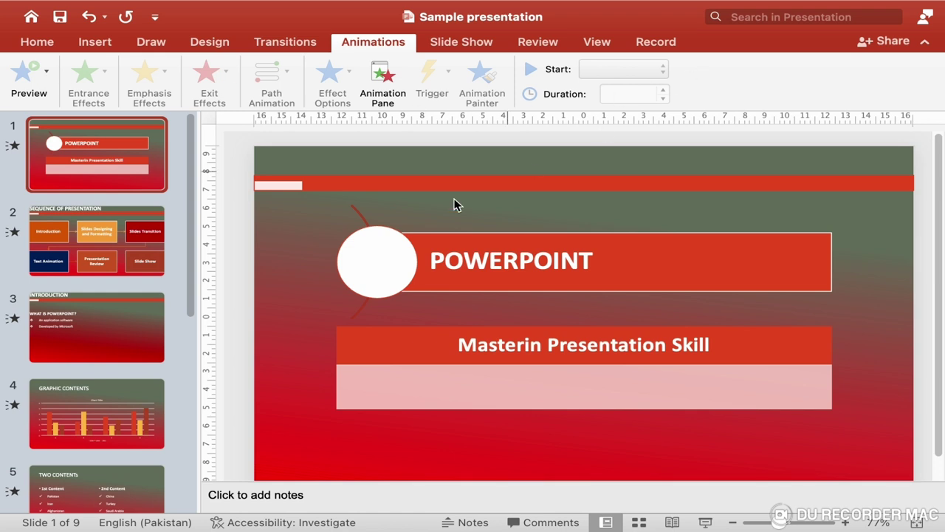
# Step: Flip through the slides, including the chart, Two Content and Sequence of Presentation slides, then return to slide 1
pyautogui.click(132, 238)
pyautogui.click(137, 186)
pyautogui.click(116, 262)
pyautogui.click(116, 361)
pyautogui.click(121, 427)
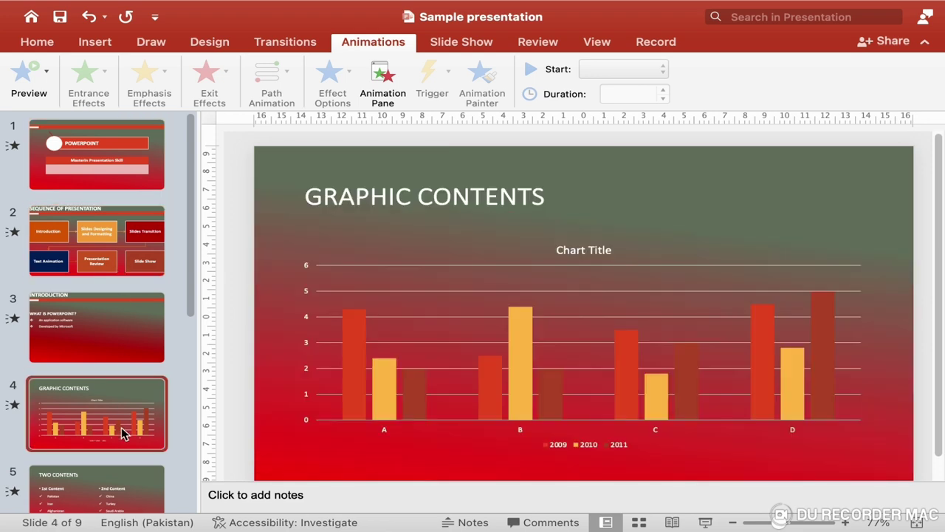
pyautogui.click(112, 487)
pyautogui.click(122, 233)
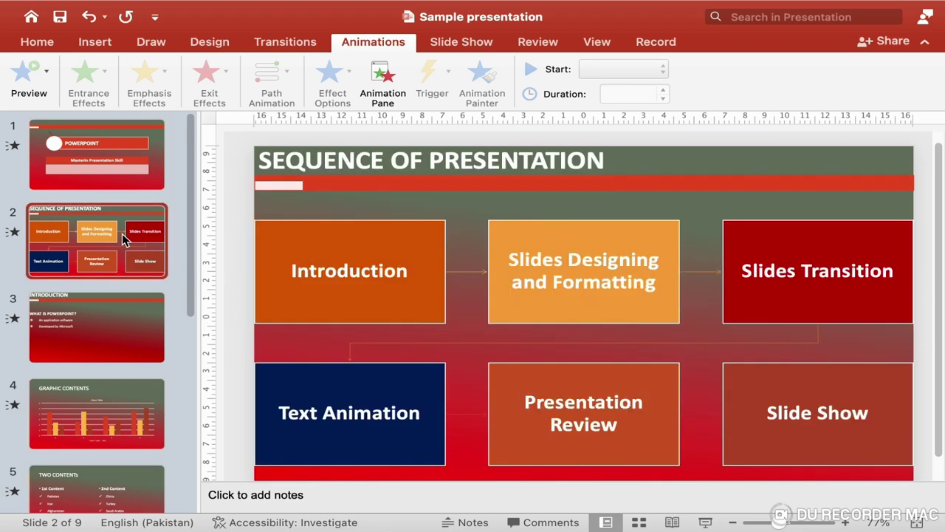
pyautogui.click(145, 164)
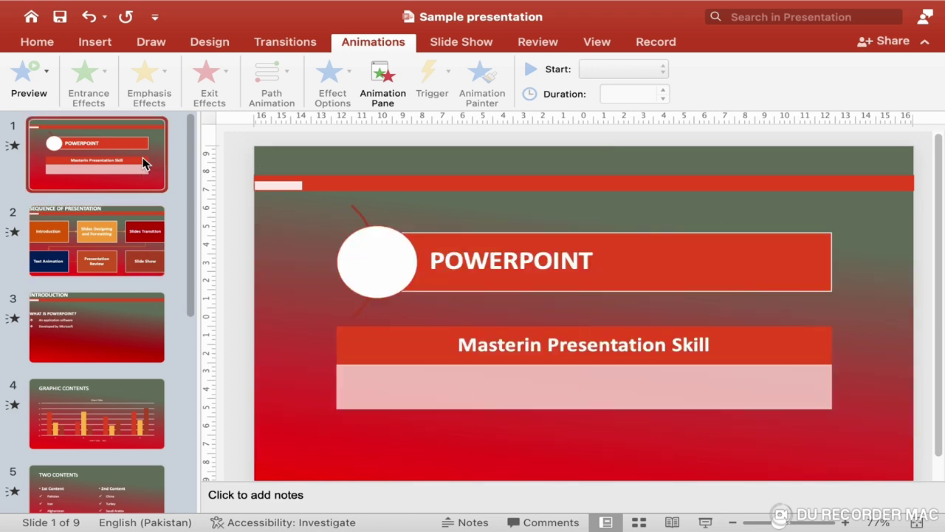
# Step: Restore the Home formatting tools and select the POWERPOINT title graphic on slide 1
pyautogui.click(43, 44)
pyautogui.click(62, 251)
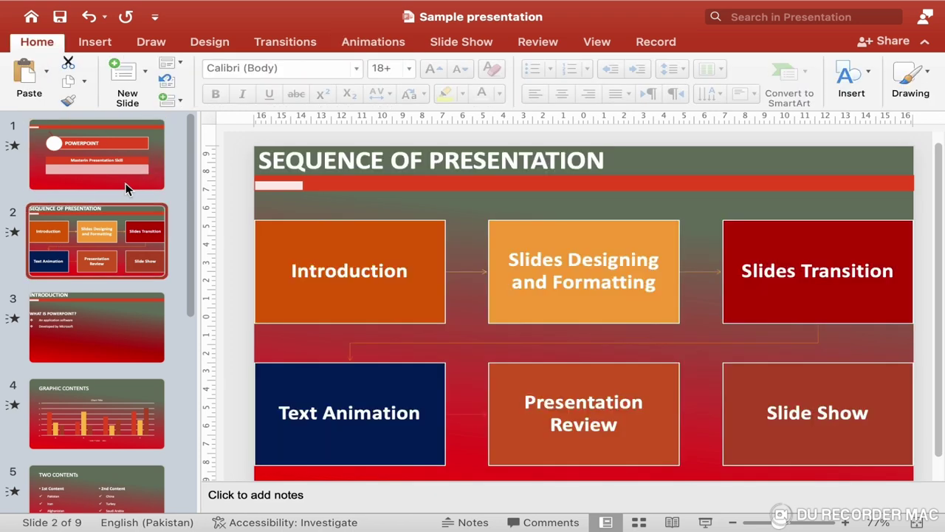
pyautogui.click(130, 190)
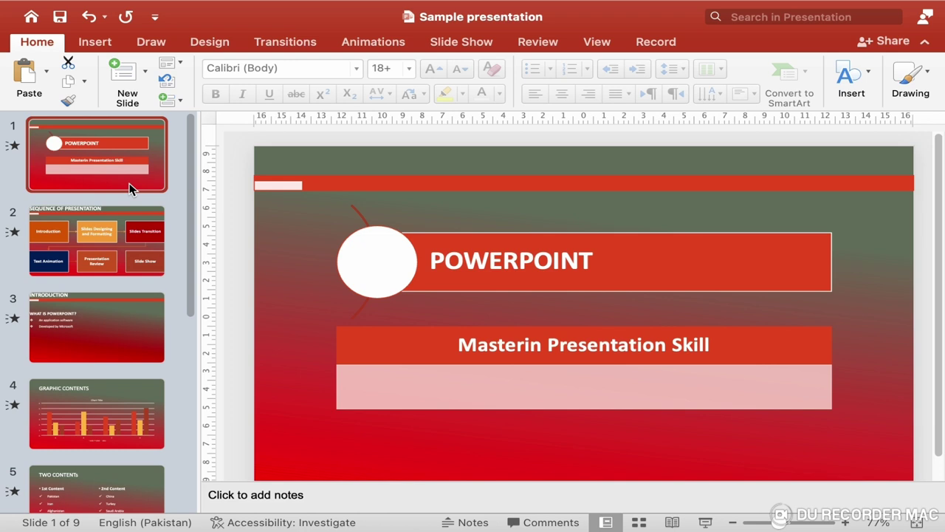
pyautogui.click(420, 243)
# Step: Select the POWERPOINT title graphic and show its animation options
pyautogui.click(465, 363)
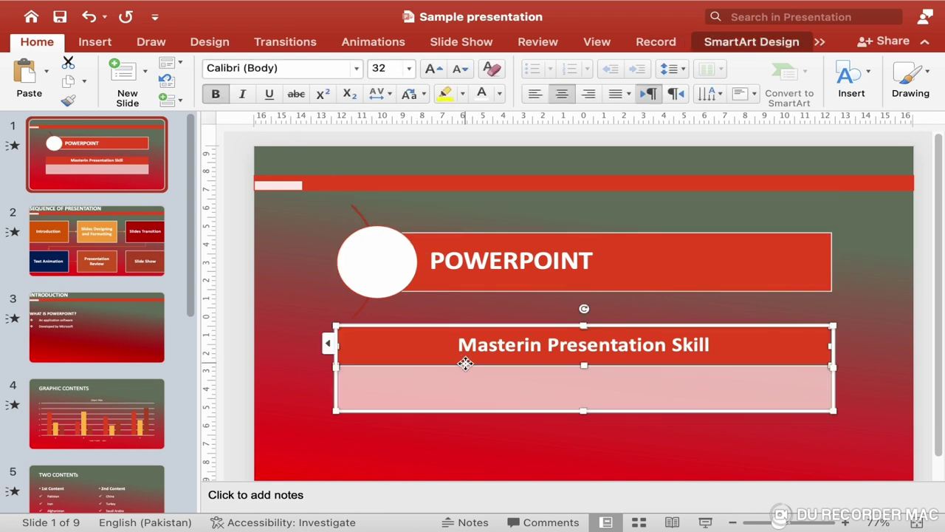
pyautogui.click(511, 226)
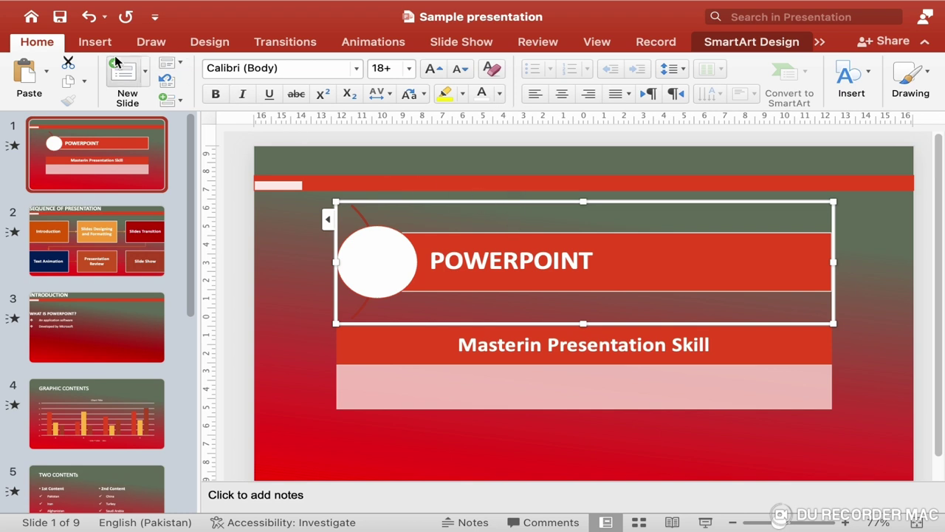
pyautogui.click(383, 42)
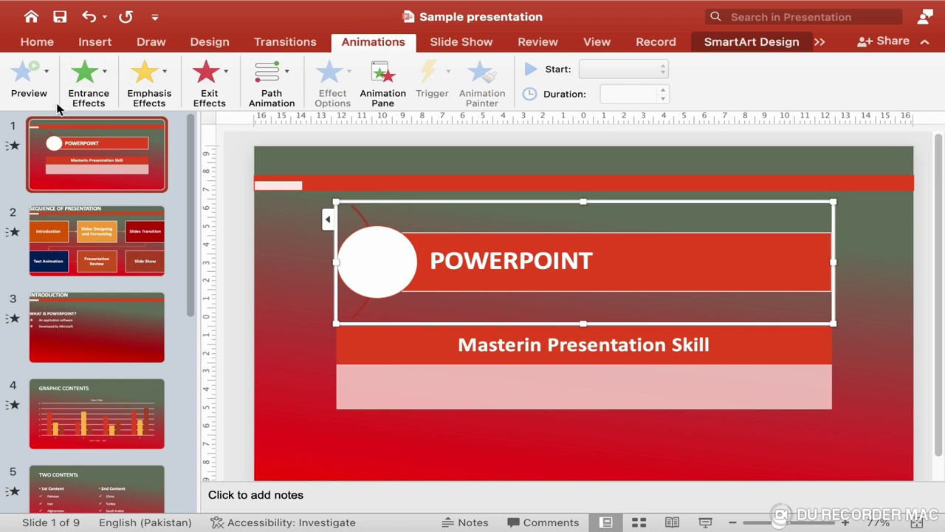
# Step: Browse the Entrance Effects and Exit Effects galleries without applying any effect
pyautogui.click(100, 92)
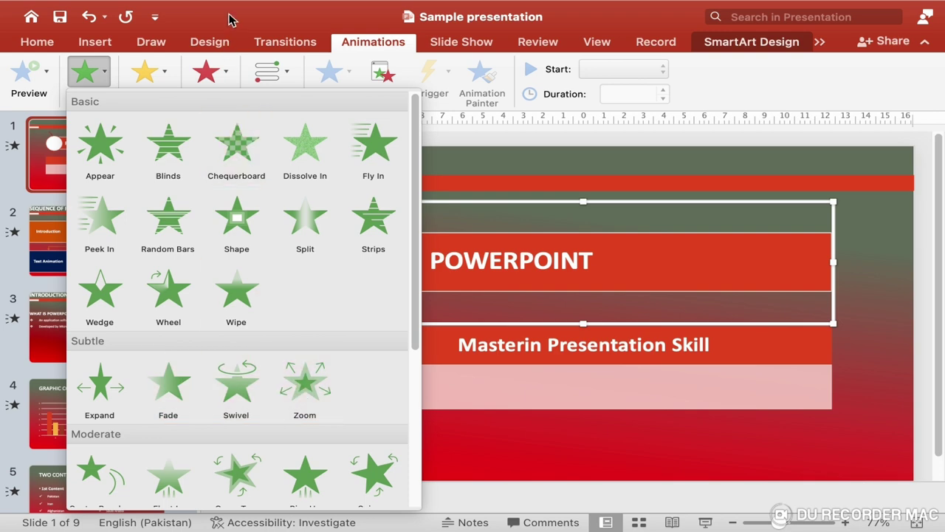
pyautogui.click(246, 97)
pyautogui.click(219, 74)
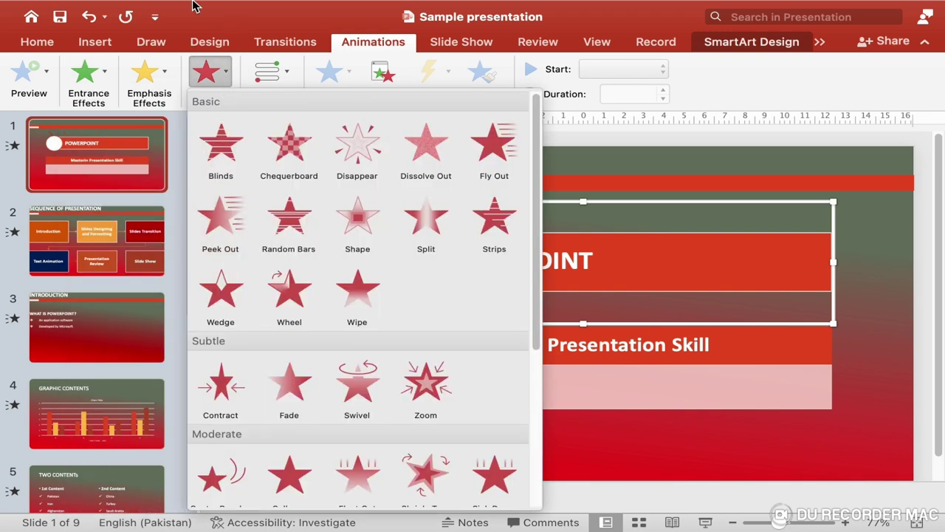
pyautogui.click(103, 76)
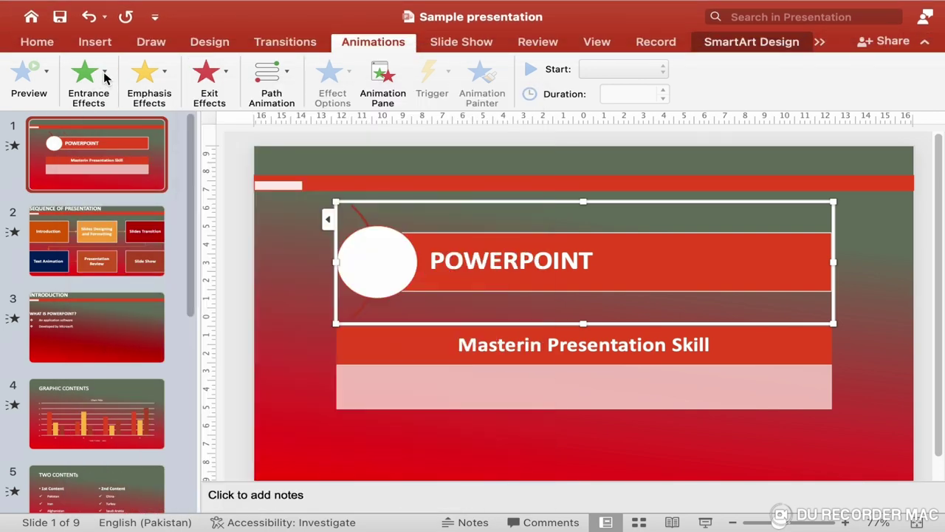
pyautogui.click(105, 77)
pyautogui.click(105, 77)
# Step: Apply a Chequerboard entrance to the POWERPOINT graphic (1) and the Masterin Presentation Skill subtitle (2)
pyautogui.click(108, 84)
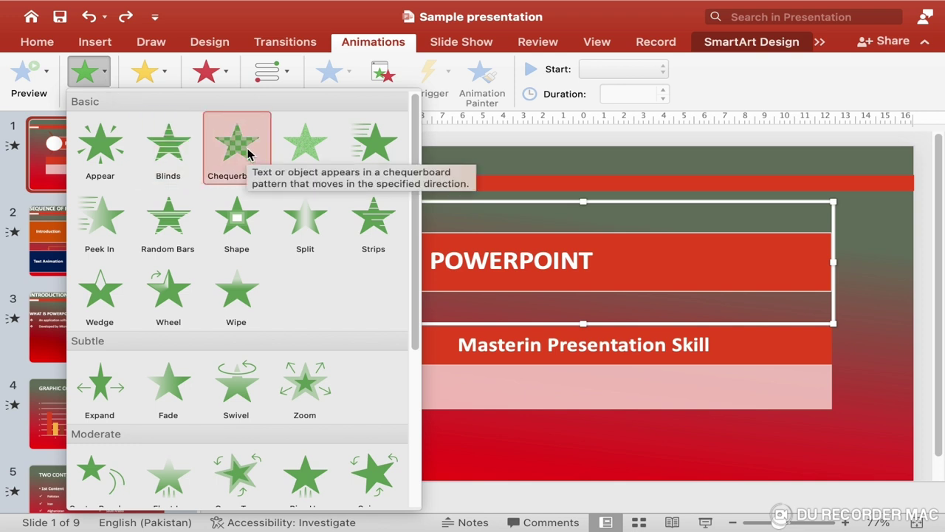
pyautogui.click(248, 152)
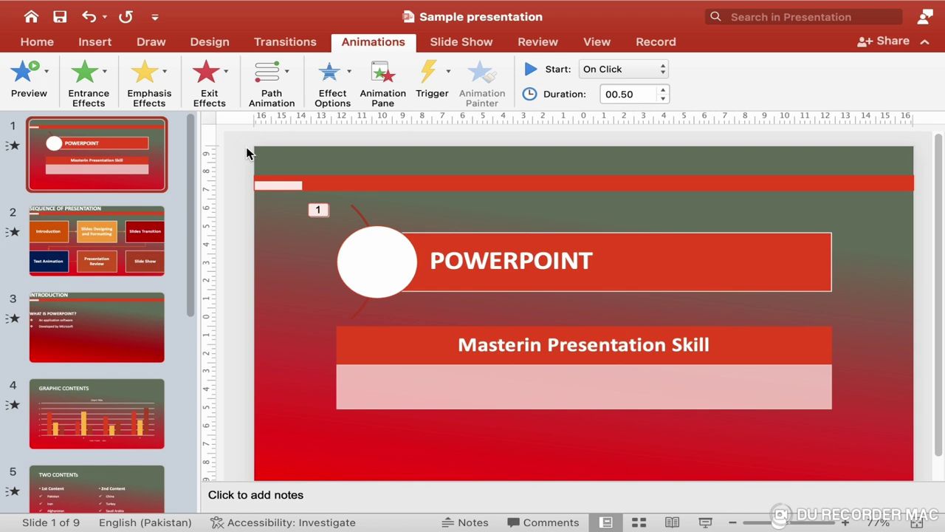
pyautogui.click(490, 347)
pyautogui.click(514, 326)
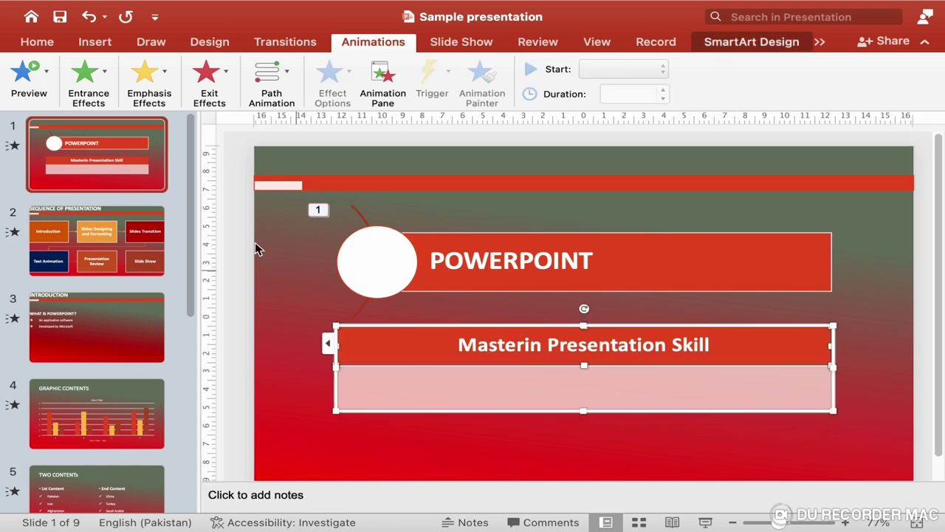
pyautogui.click(91, 89)
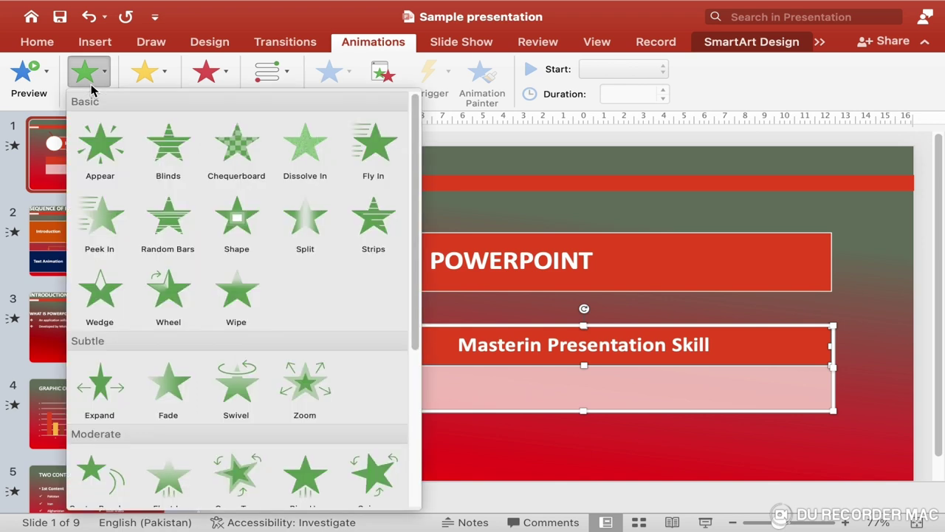
pyautogui.click(254, 175)
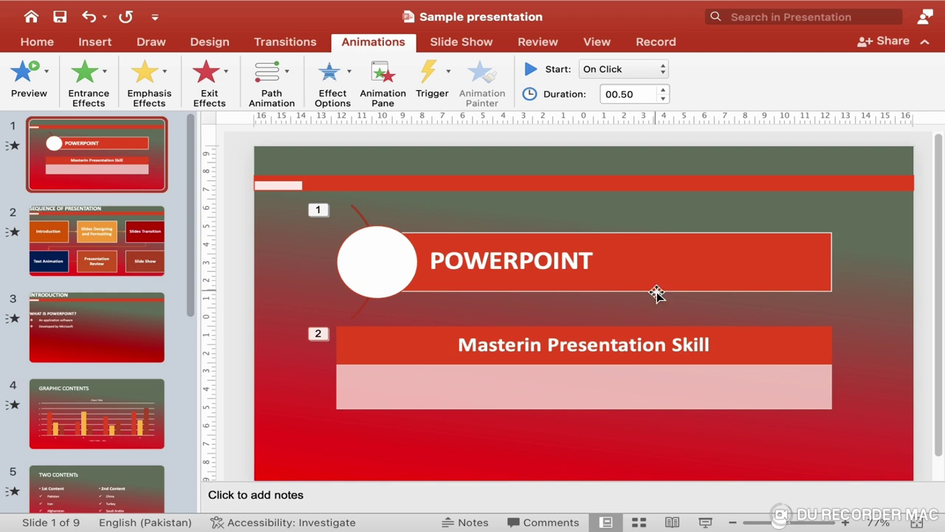
pyautogui.click(657, 291)
pyautogui.click(660, 200)
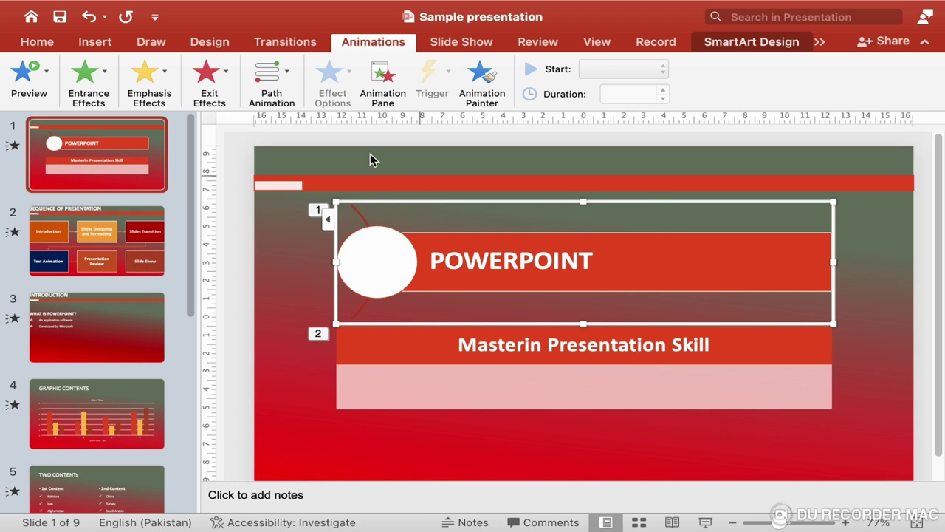
# Step: Add Chequerboard exit effects to the POWERPOINT title (3) and the subtitle diagram (4)
pyautogui.click(217, 81)
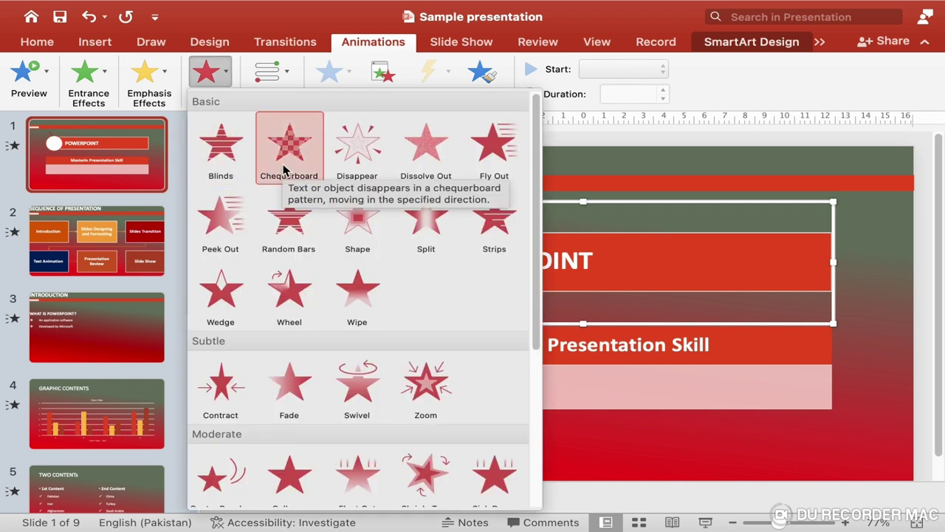
pyautogui.click(285, 169)
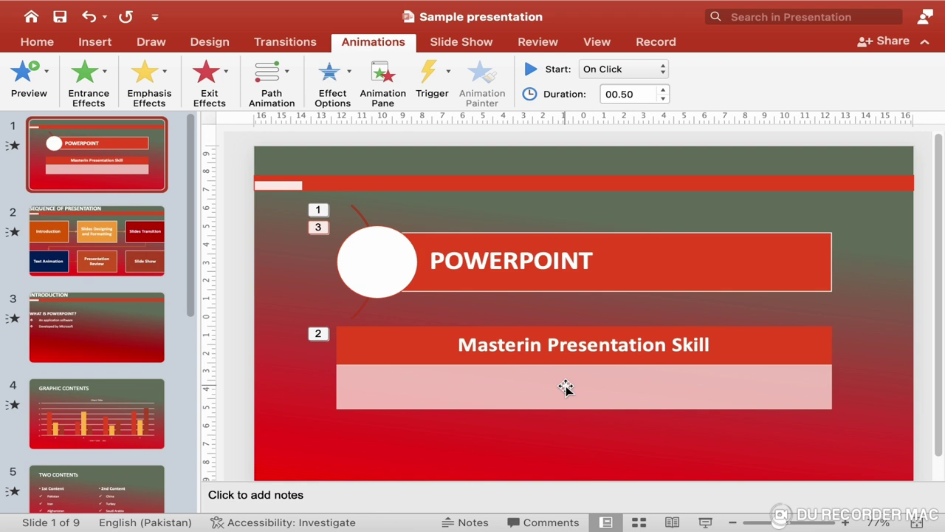
pyautogui.click(565, 388)
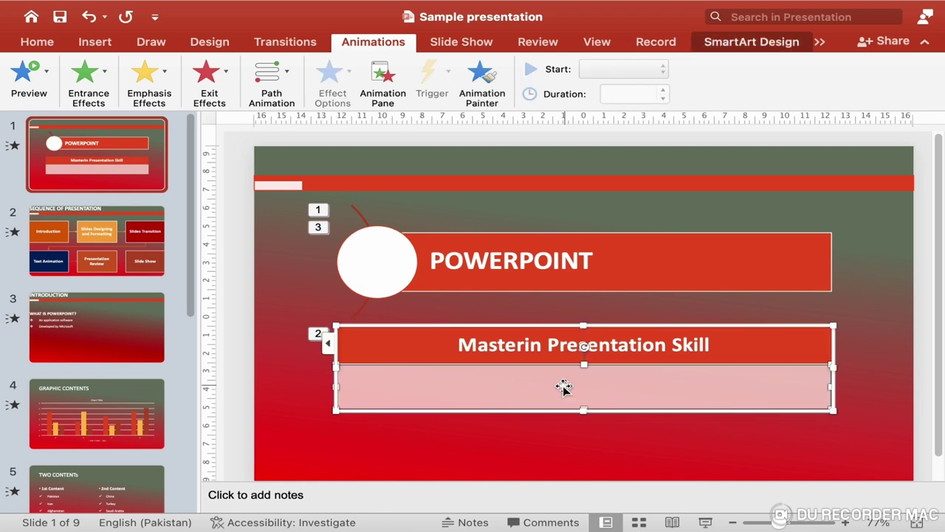
pyautogui.click(229, 77)
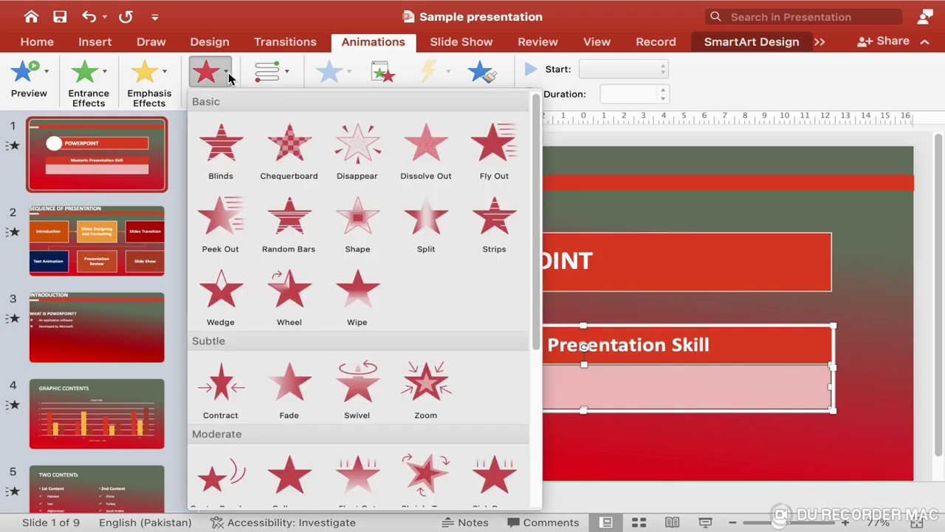
pyautogui.click(312, 158)
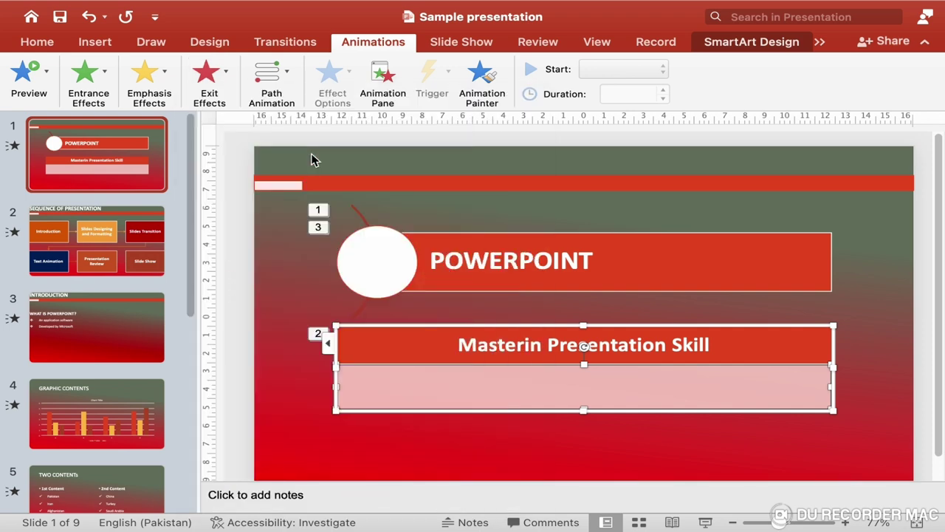
pyautogui.click(28, 80)
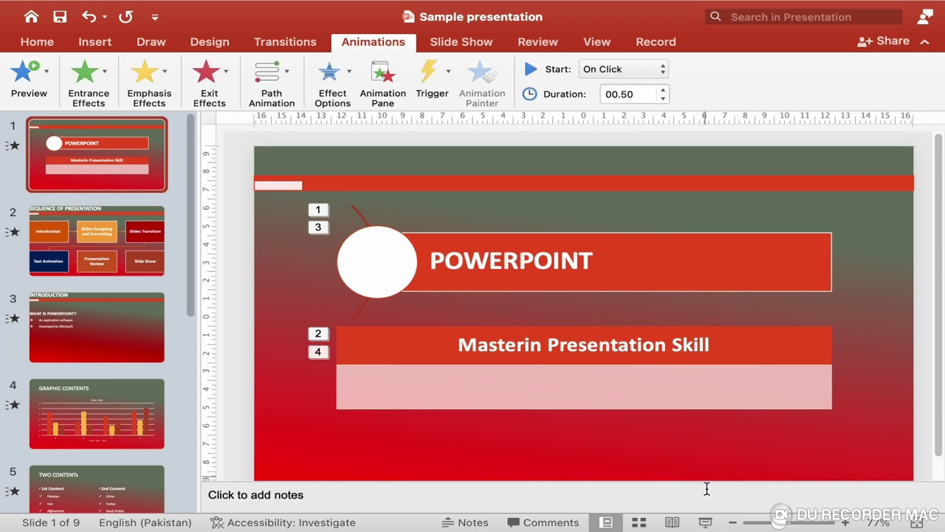
pyautogui.click(708, 522)
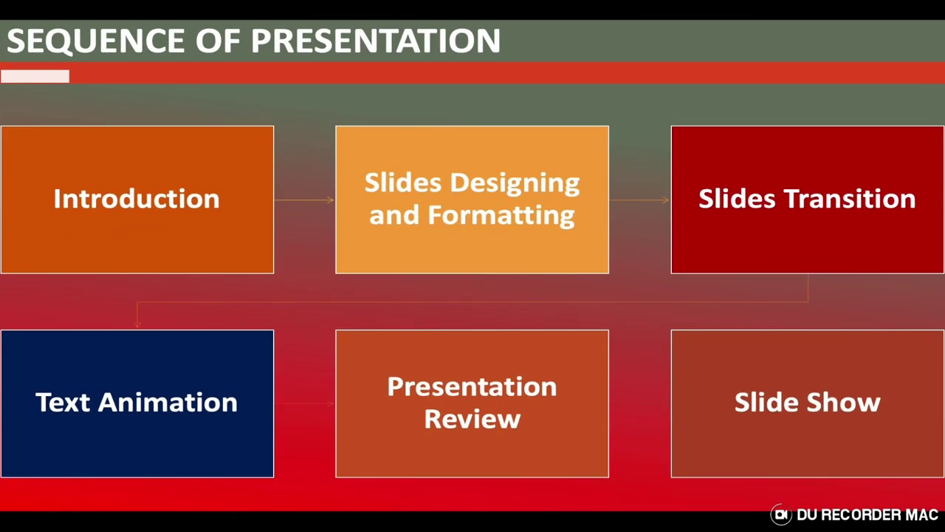
# Step: End the slideshow and select slide 2's Sequence of Presentation diagram
pyautogui.press('Escape')
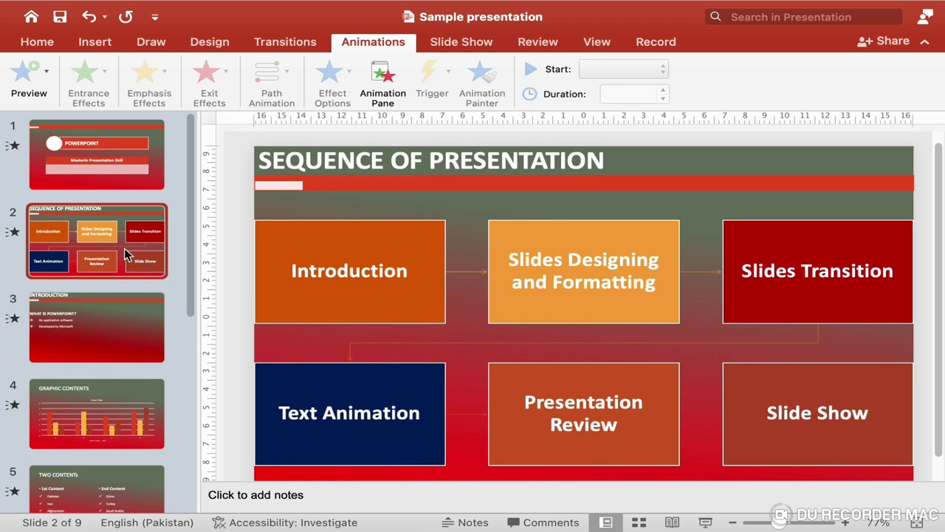
pyautogui.click(630, 339)
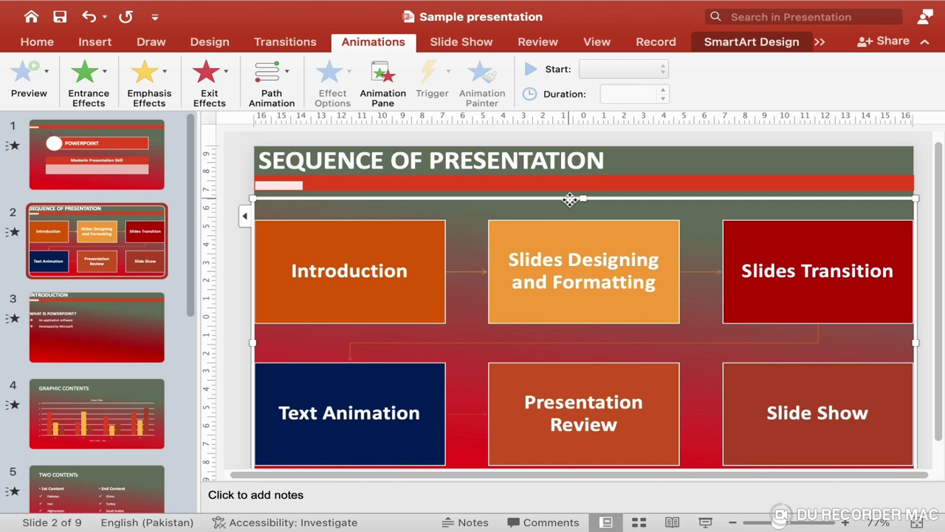
# Step: Give the Sequence of Presentation diagram a Spinner entrance from the Moderate effects
pyautogui.click(103, 73)
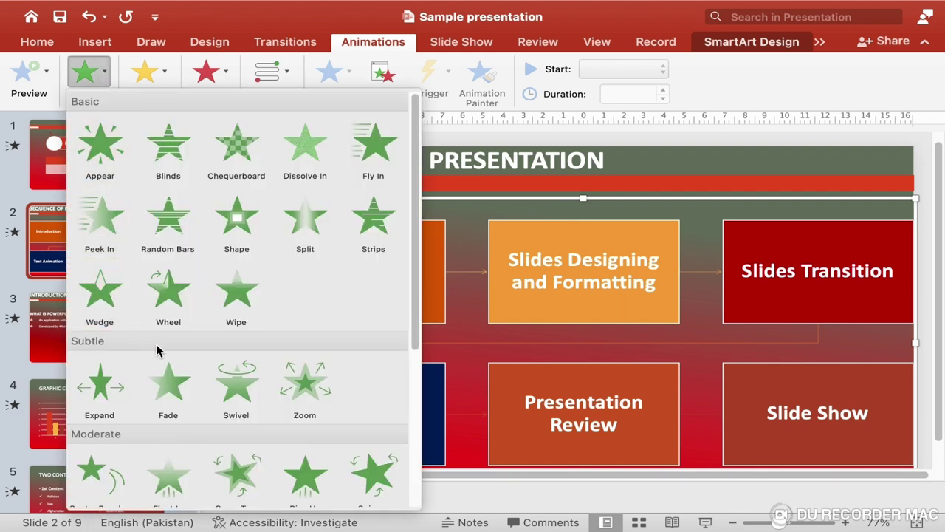
pyautogui.scroll(-3, 344, 328)
pyautogui.scroll(-2, 344, 328)
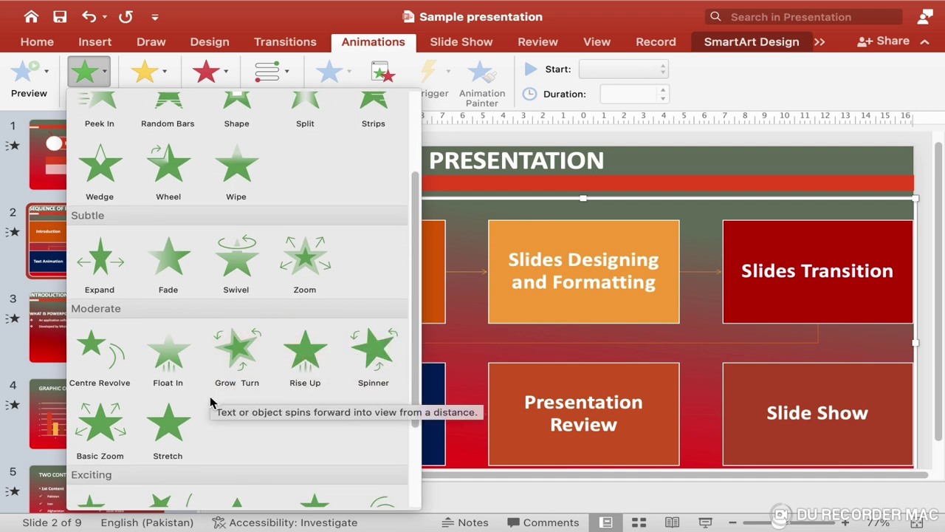
pyautogui.scroll(-1, 211, 419)
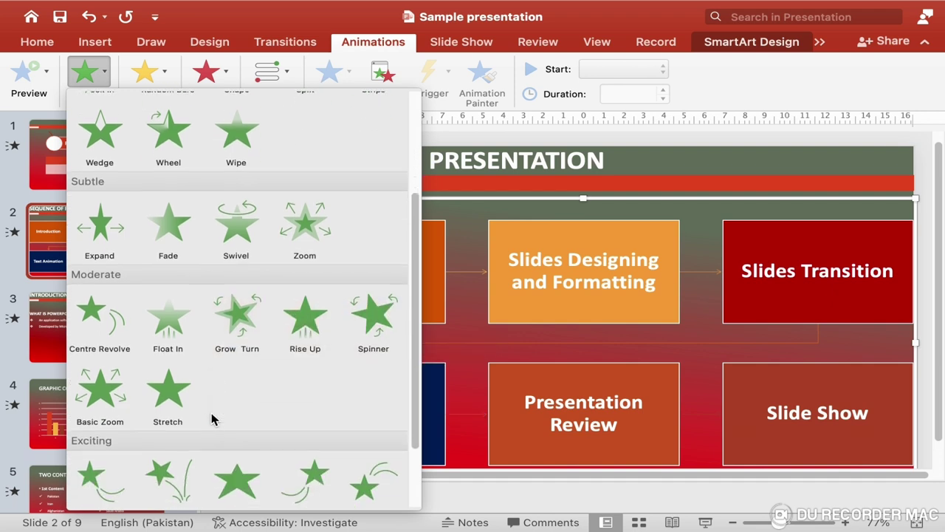
pyautogui.click(382, 325)
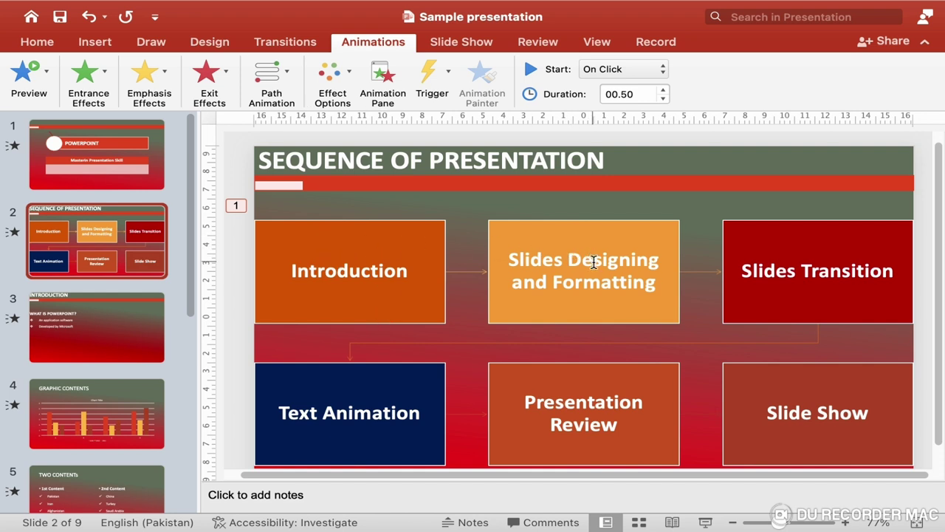
# Step: Set the diagram's entrance sequence to One by One, creating steps 1 to 6
pyautogui.click(341, 99)
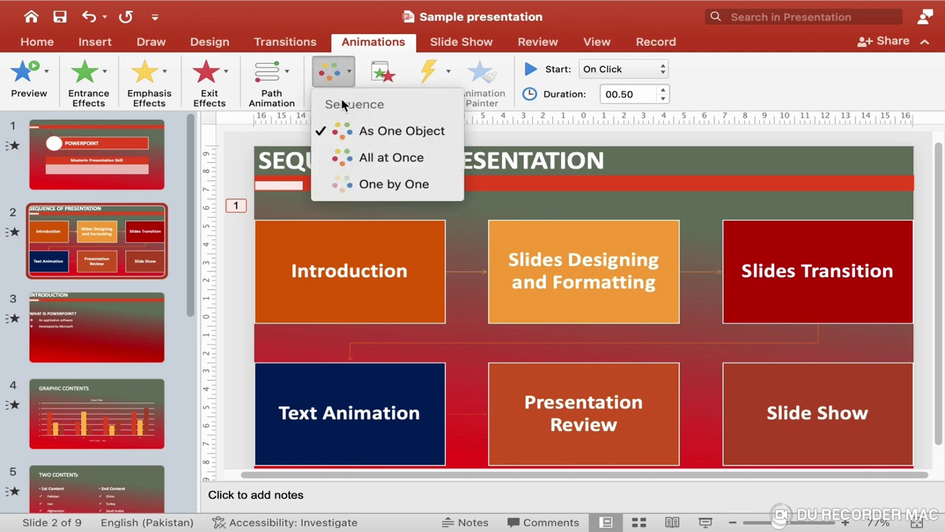
pyautogui.click(378, 185)
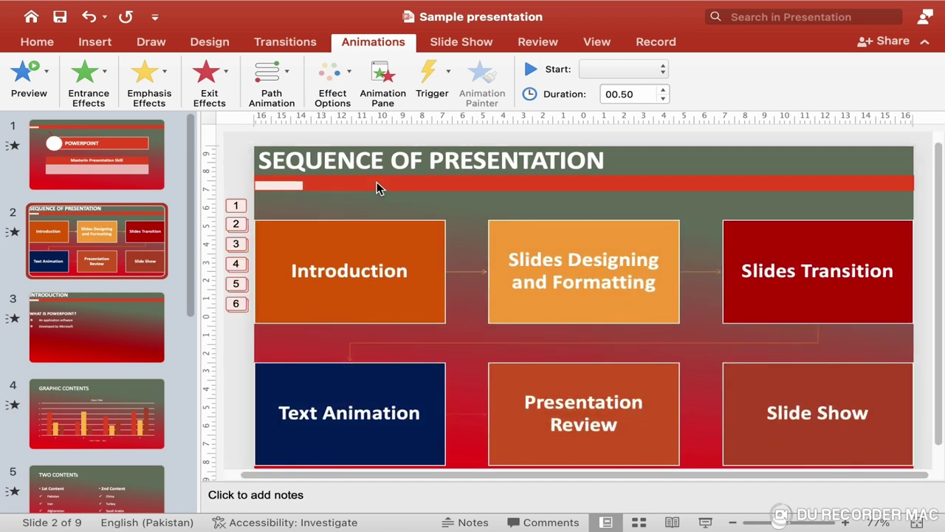
# Step: Reselect the Sequence of Presentation diagram and give it a Spinner exit effect
pyautogui.click(477, 317)
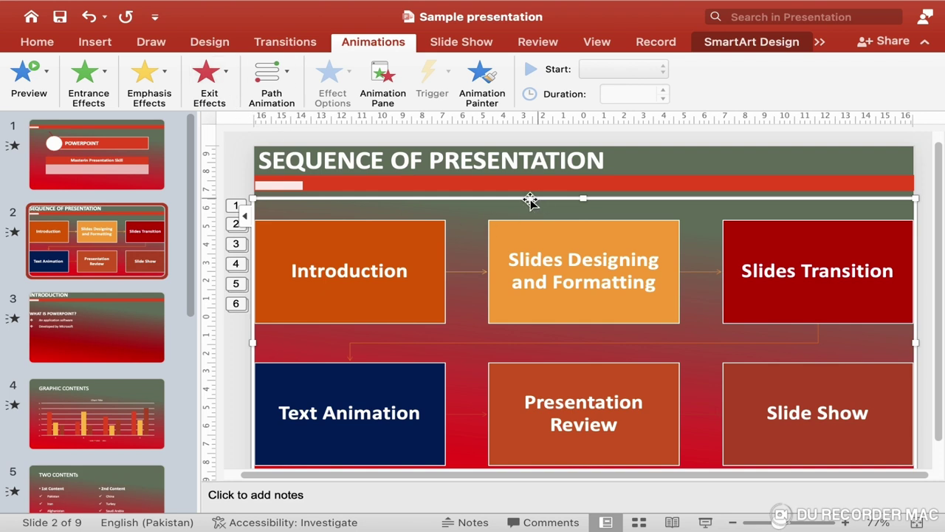
pyautogui.click(229, 87)
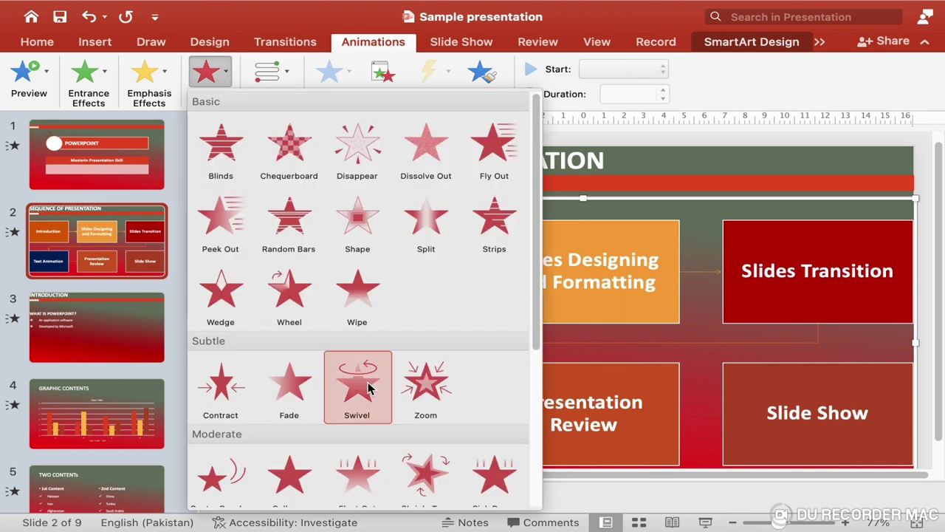
pyautogui.scroll(-3, 477, 365)
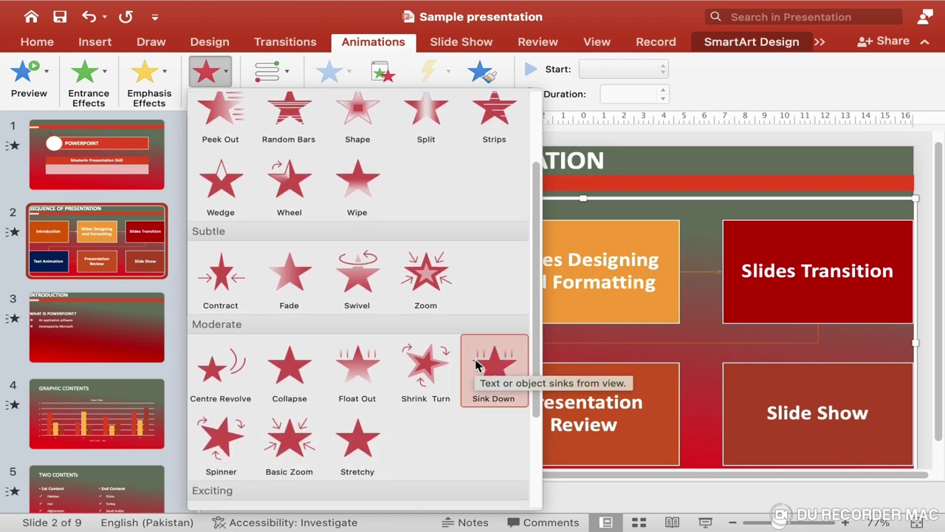
pyautogui.click(226, 456)
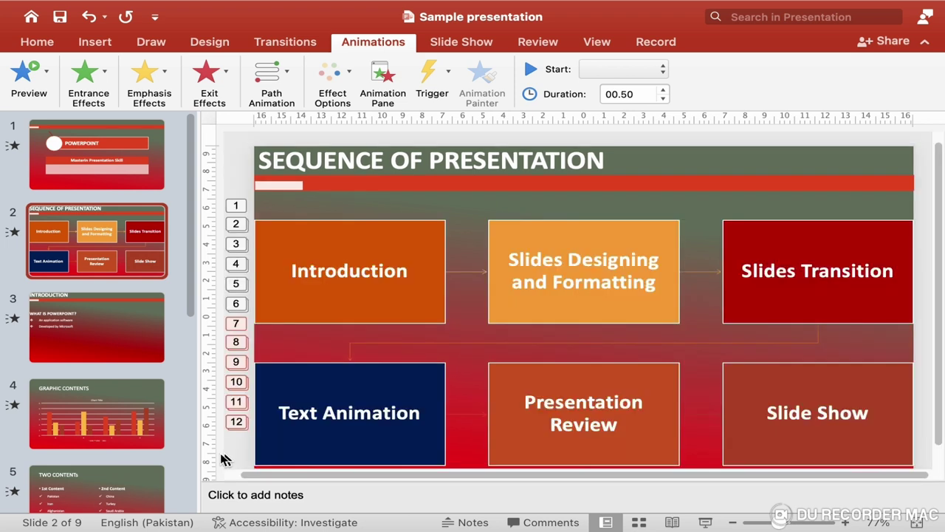
# Step: Give the SEQUENCE OF PRESENTATION title box a Subtle Expand entrance, numbered 13
pyautogui.click(401, 163)
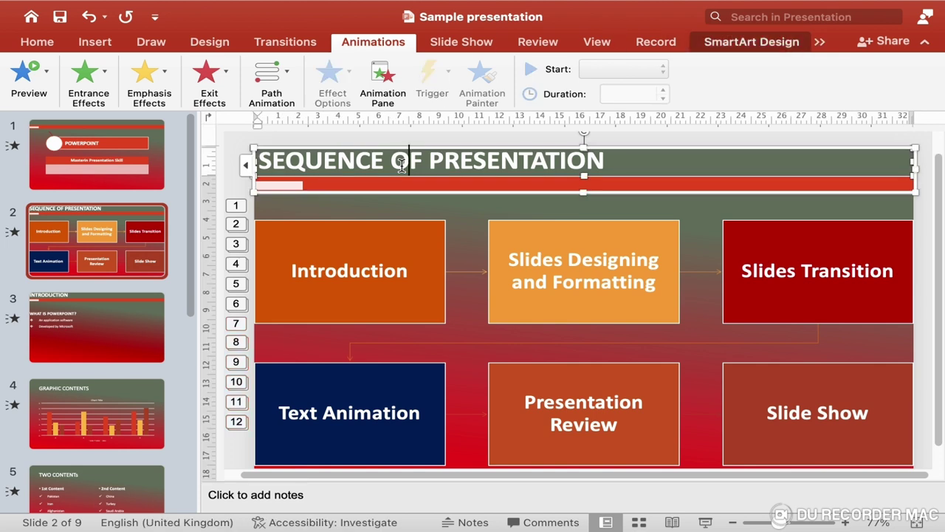
pyautogui.click(438, 192)
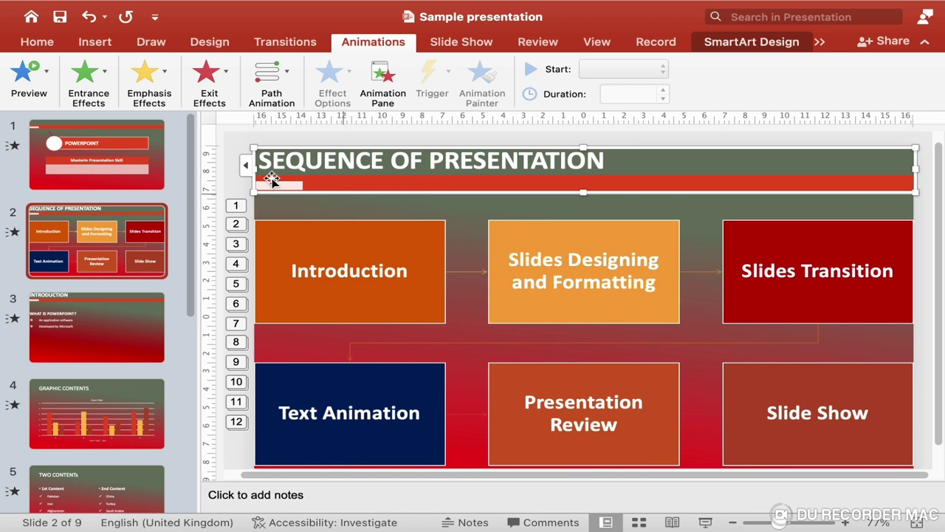
pyautogui.click(107, 86)
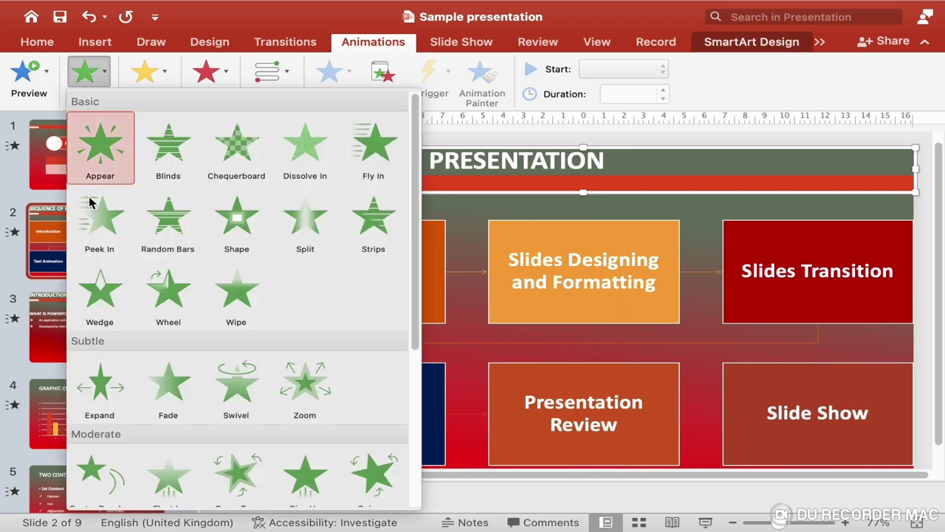
pyautogui.click(122, 397)
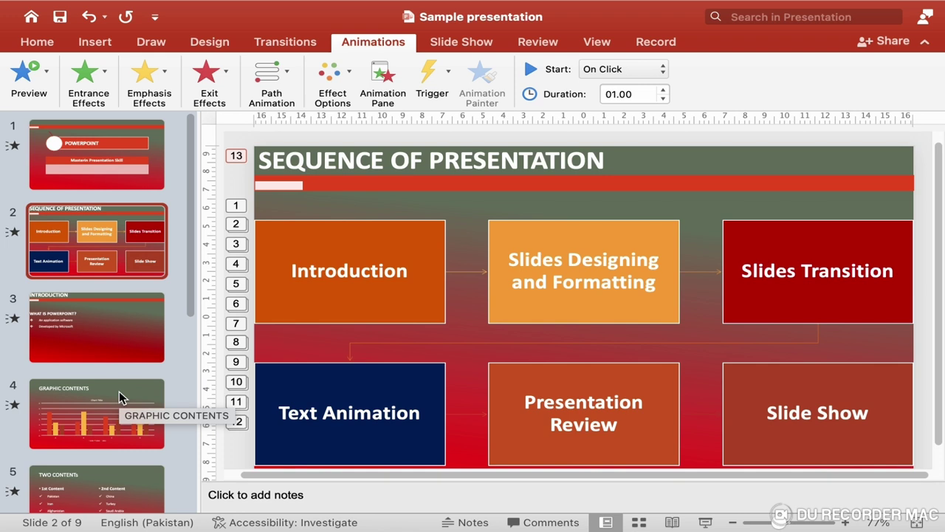
pyautogui.click(545, 160)
pyautogui.click(540, 191)
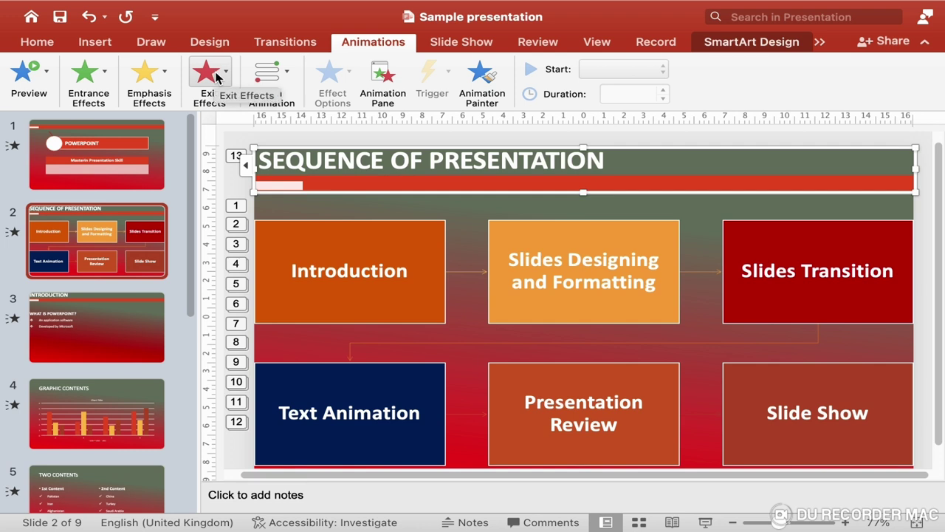
pyautogui.click(207, 74)
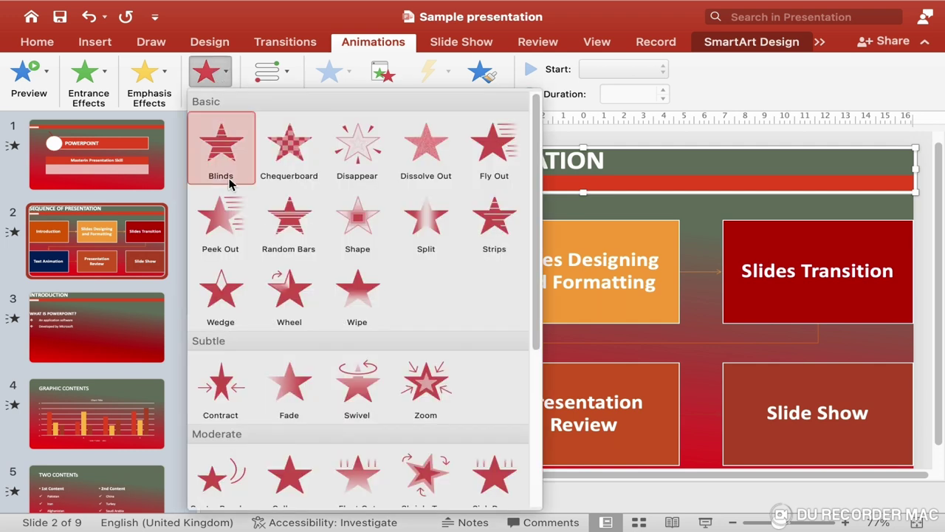
pyautogui.click(231, 397)
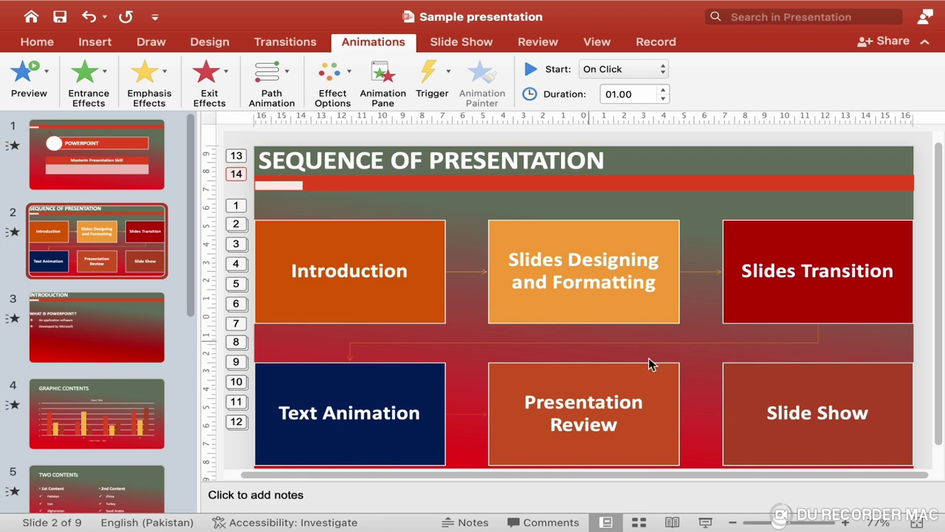
pyautogui.click(707, 522)
# Step: Select slide 2's six-box SmartArt and list its Diagram 2 and Diagram 5 animations in the Animation Pane
pyautogui.doubleClick(480, 164)
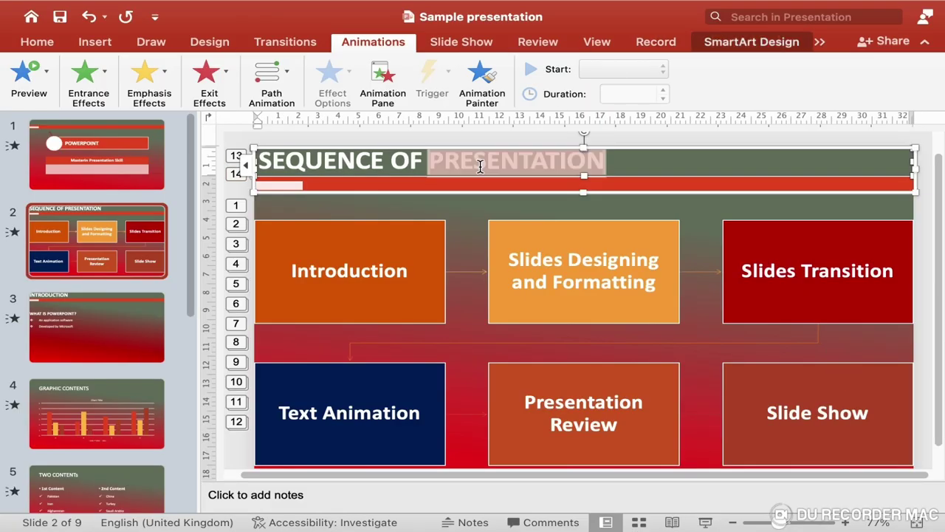
pyautogui.click(477, 316)
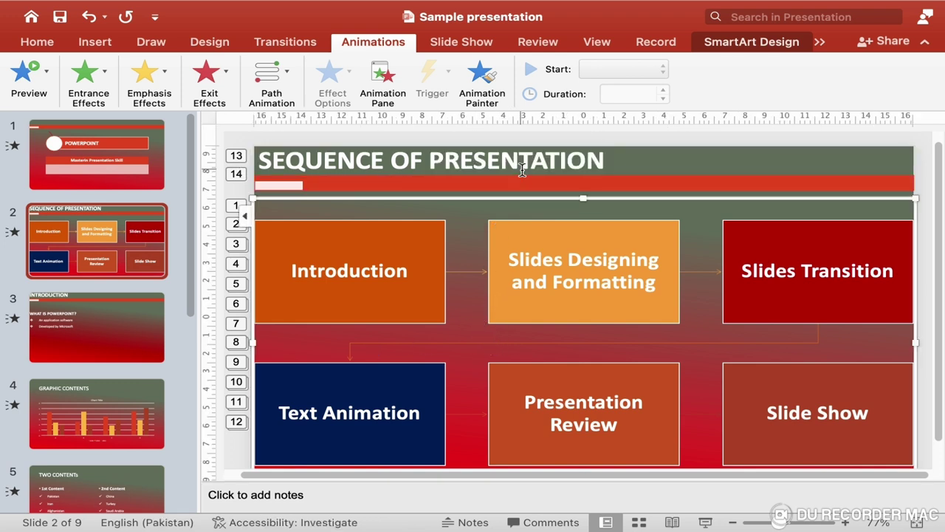
pyautogui.click(383, 89)
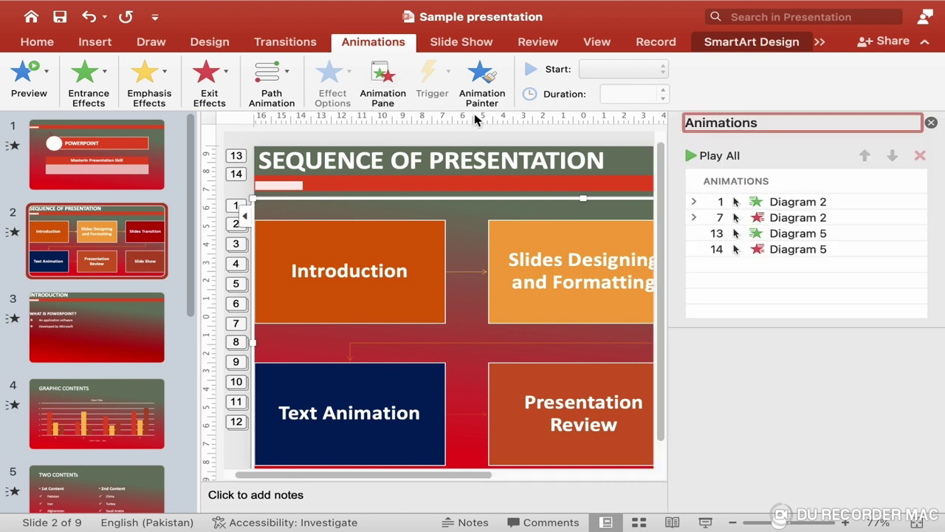
pyautogui.click(815, 203)
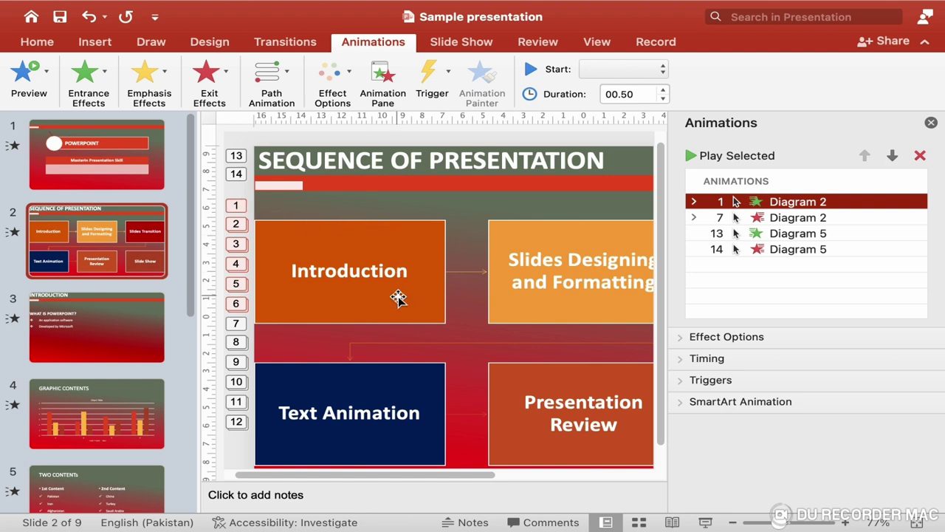
pyautogui.click(791, 235)
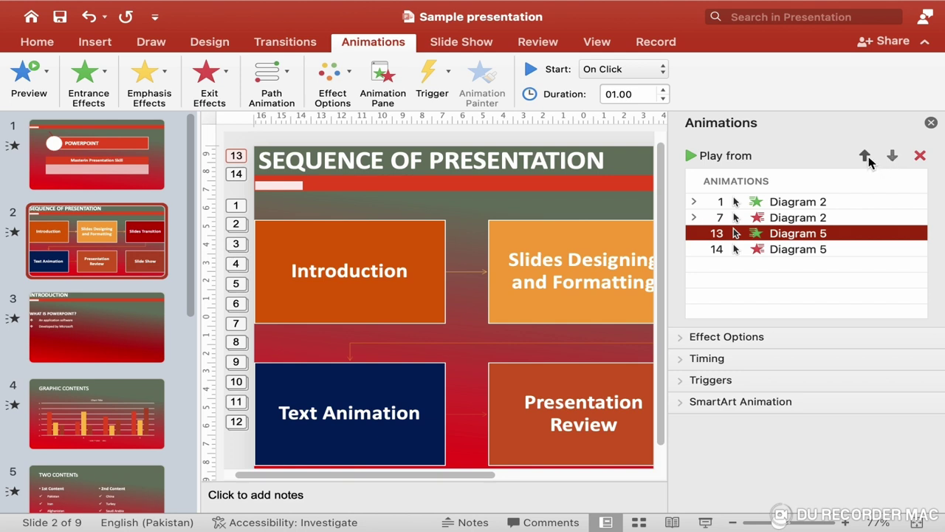
# Step: Move the Diagram 5 title entrance up to first place, review the remaining animations, and close the pane
pyautogui.click(869, 161)
pyautogui.click(869, 161)
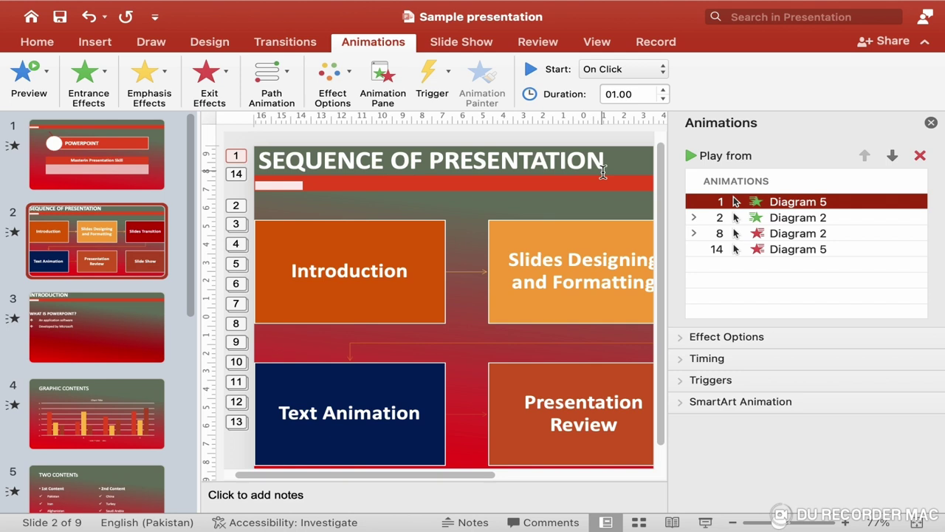
pyautogui.click(820, 219)
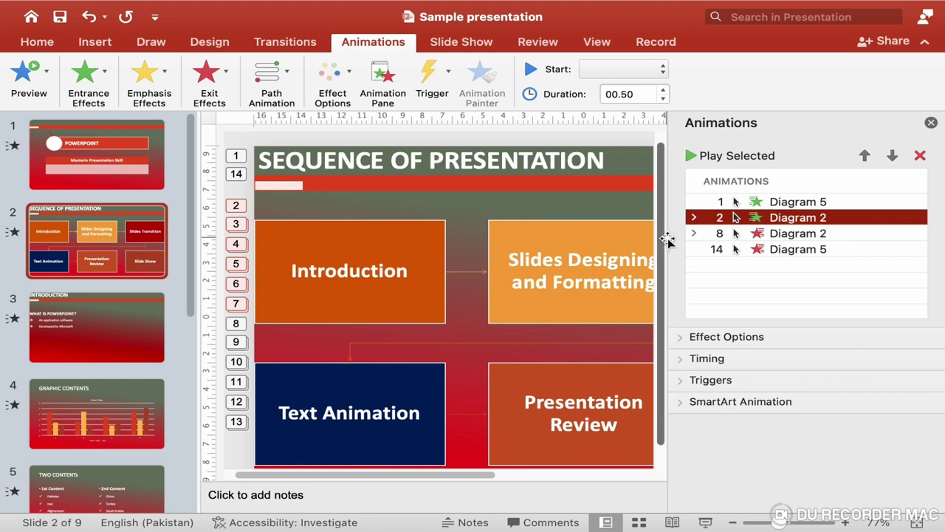
pyautogui.click(774, 234)
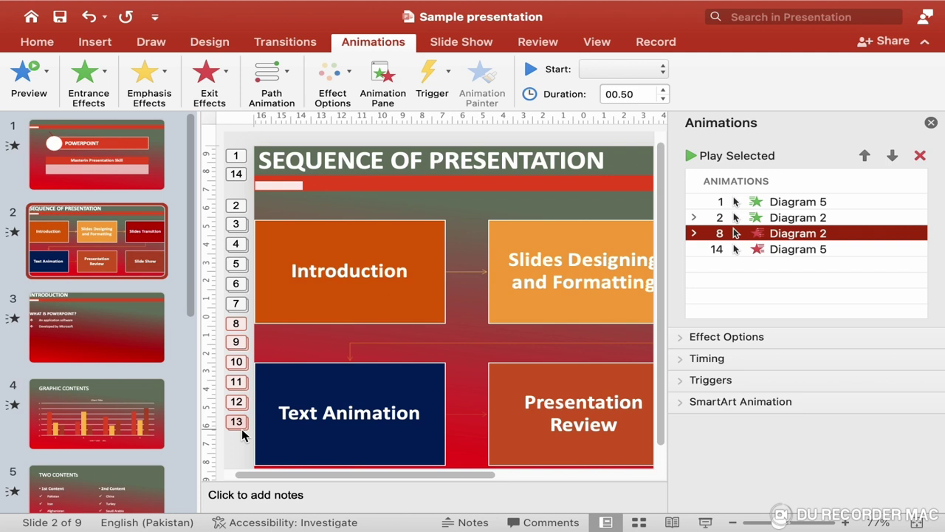
pyautogui.click(736, 251)
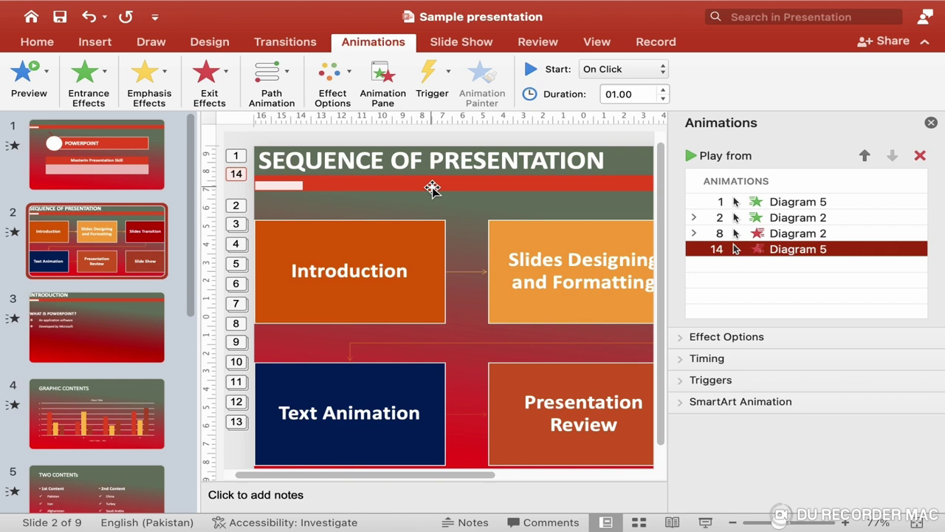
pyautogui.click(931, 123)
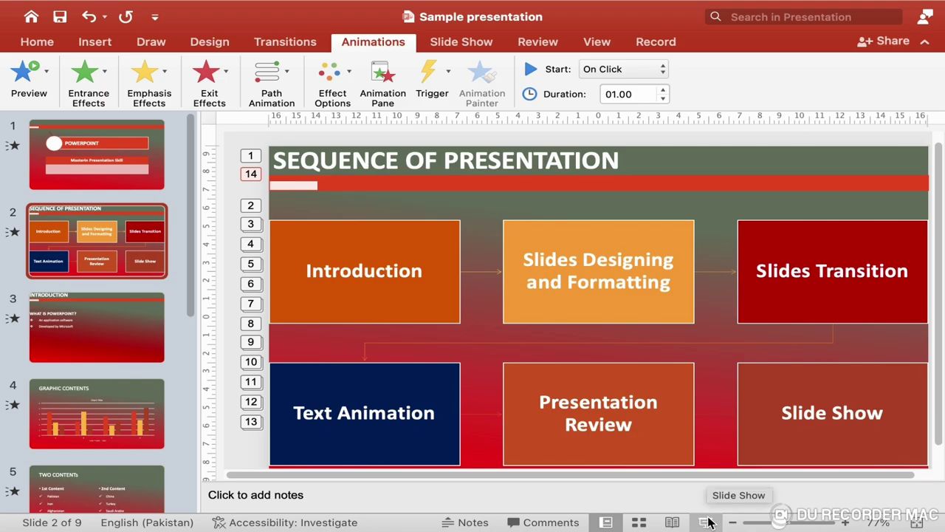
pyautogui.click(707, 522)
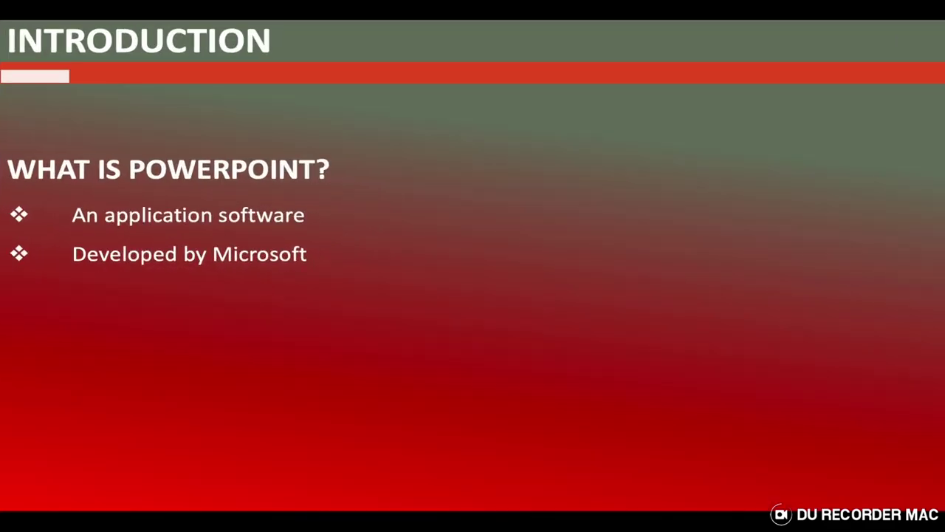
pyautogui.press('Escape')
pyautogui.click(148, 248)
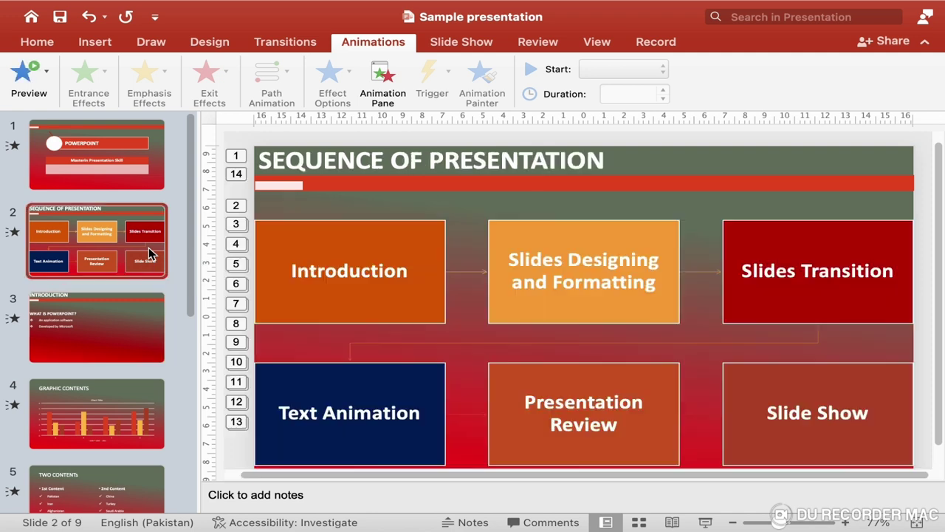
# Step: Delete both Diagram 5 title animations in slide 2's Animation Pane, keeping only the diagram steps 1–12
pyautogui.click(578, 171)
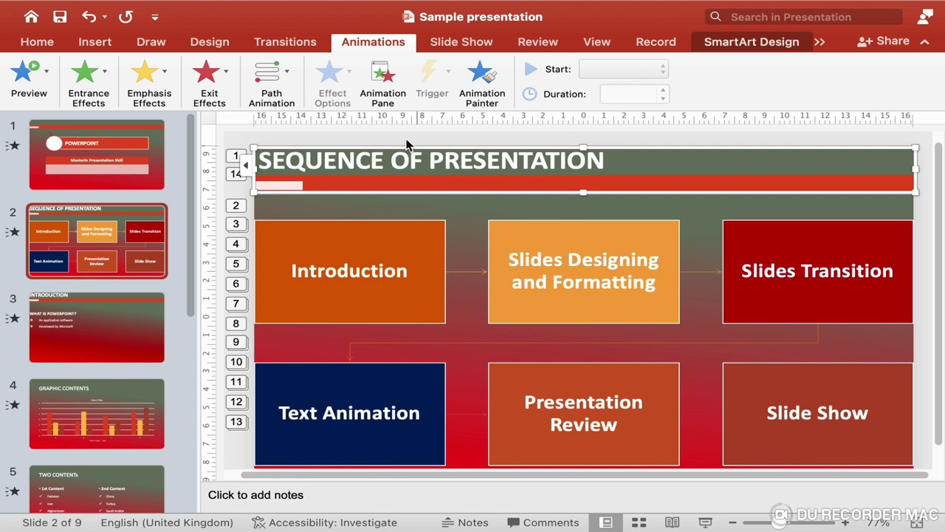
pyautogui.click(385, 99)
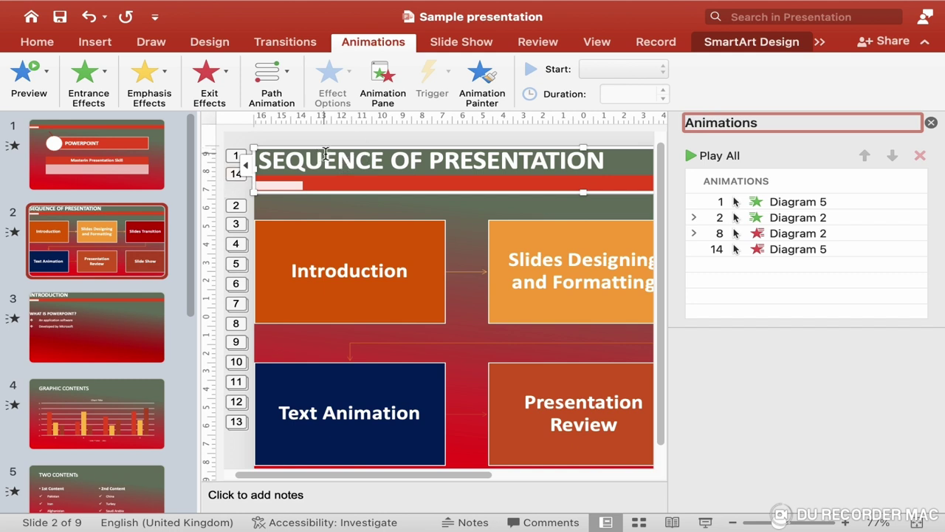
pyautogui.click(402, 153)
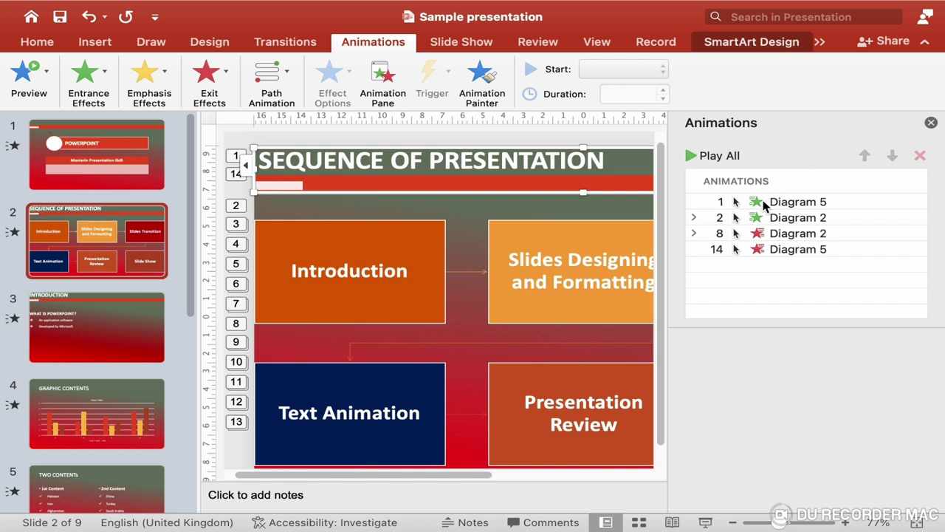
pyautogui.click(766, 203)
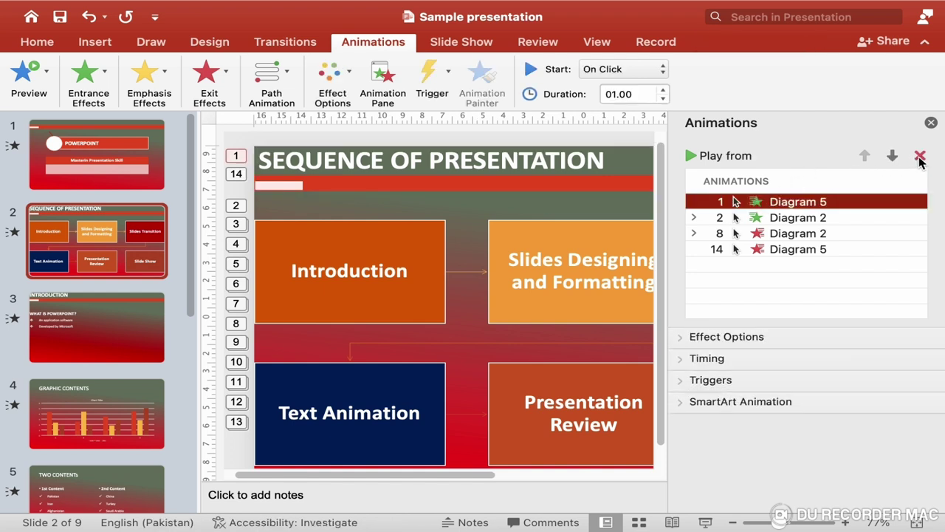
pyautogui.click(920, 157)
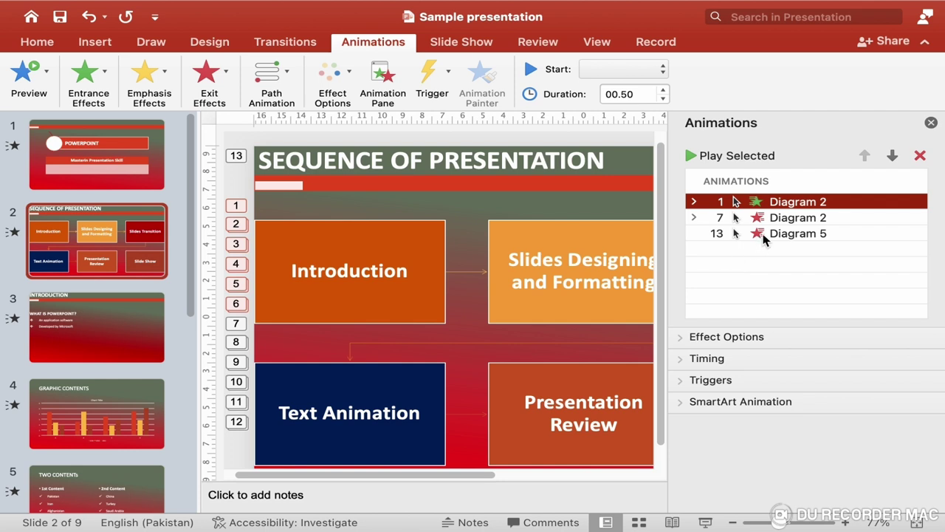
pyautogui.click(766, 235)
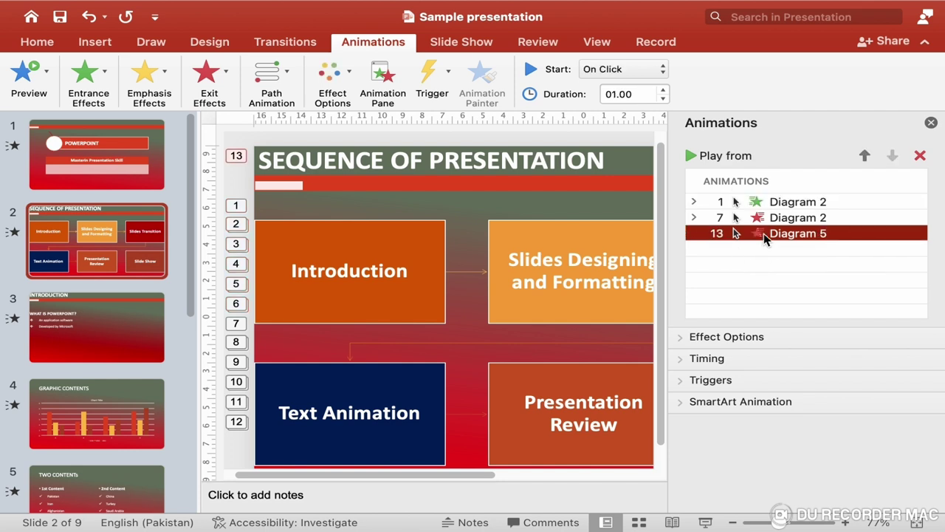
pyautogui.click(921, 157)
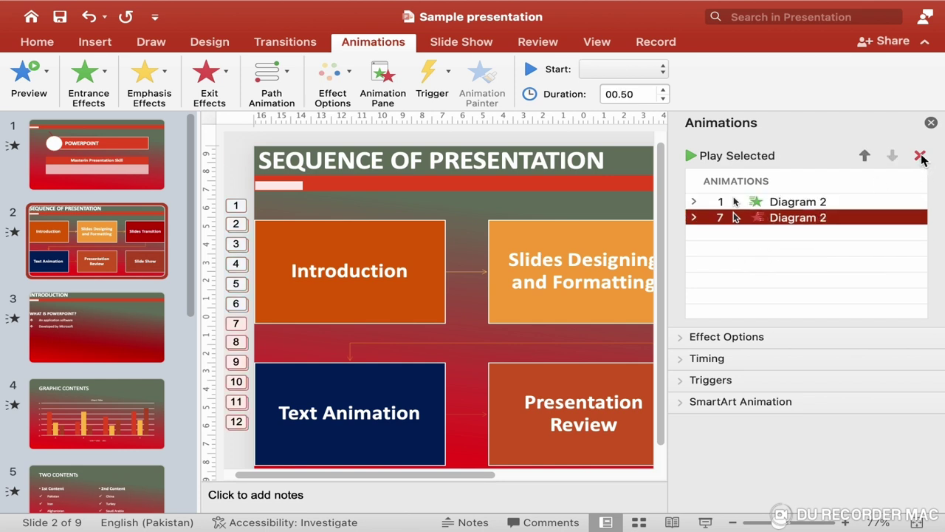
pyautogui.click(932, 123)
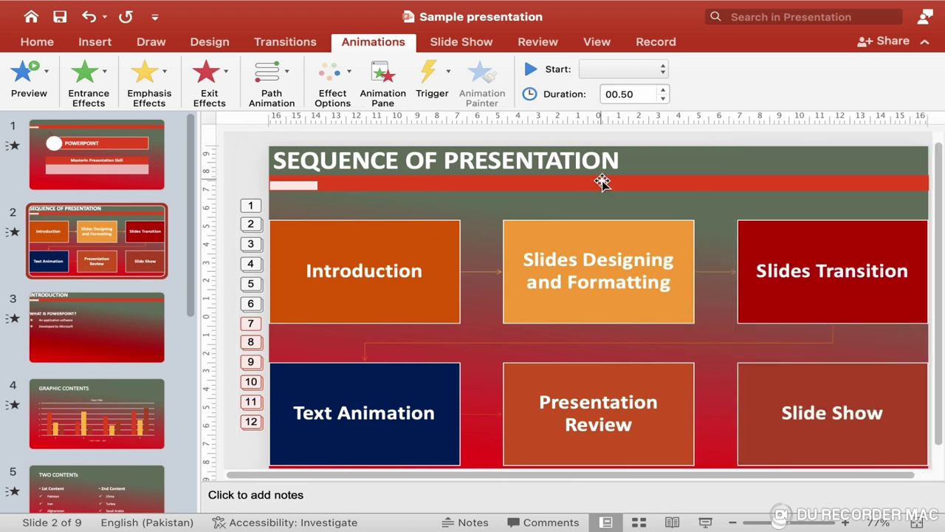
# Step: Run the slide show from slide 2 into slide 3, then end it with Esc
pyautogui.click(707, 523)
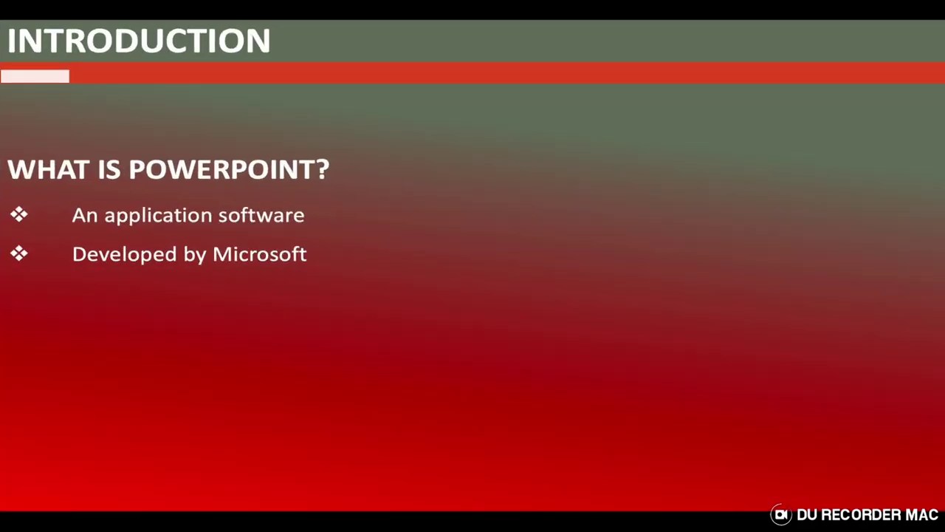
pyautogui.press('Escape')
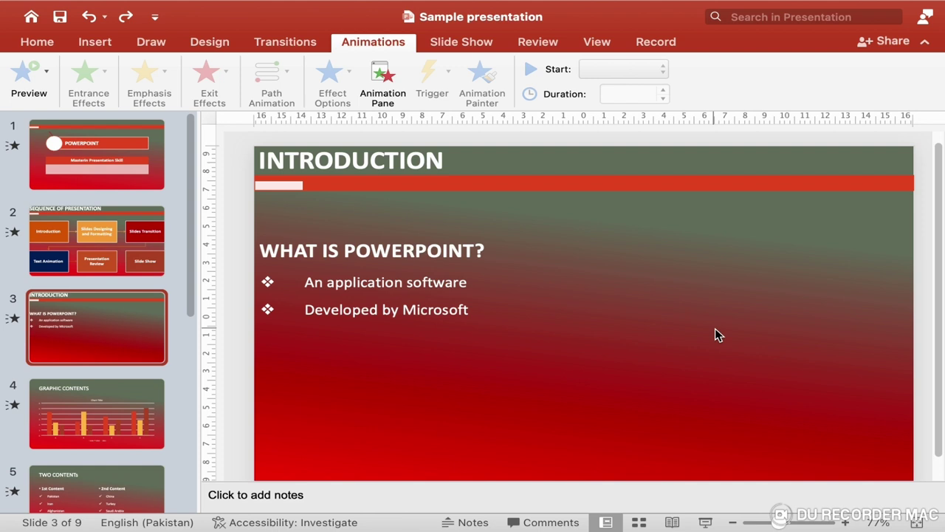
# Step: Apply the Zoom entrance effect to the whole INTRODUCTION title graphic on slide 3
pyautogui.click(658, 190)
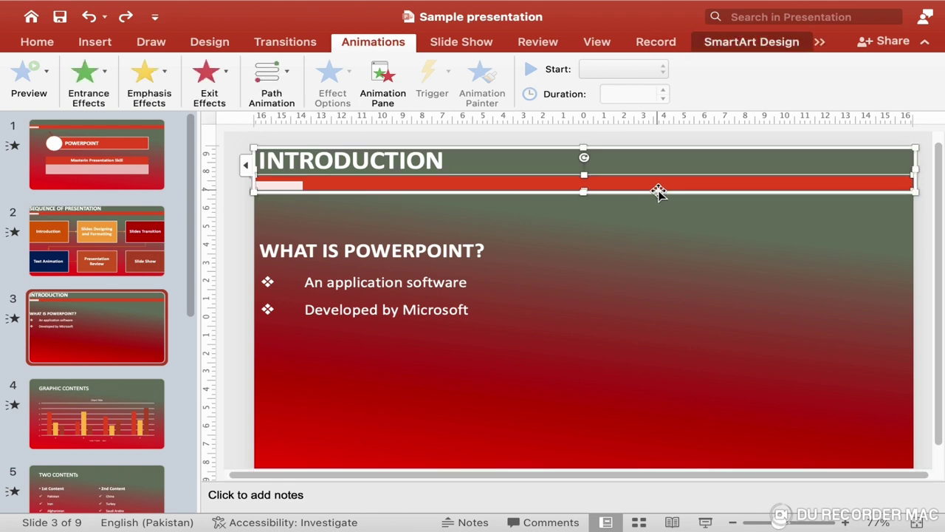
pyautogui.press('Escape')
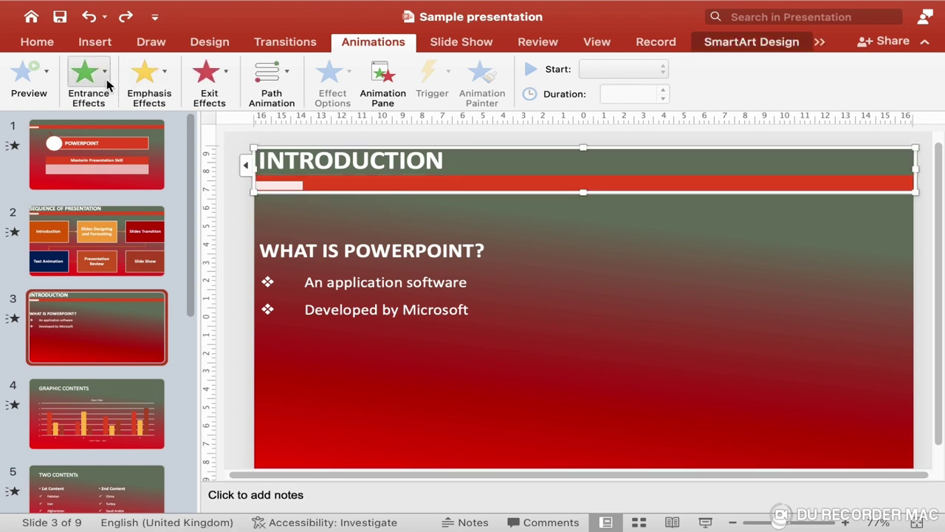
pyautogui.click(106, 78)
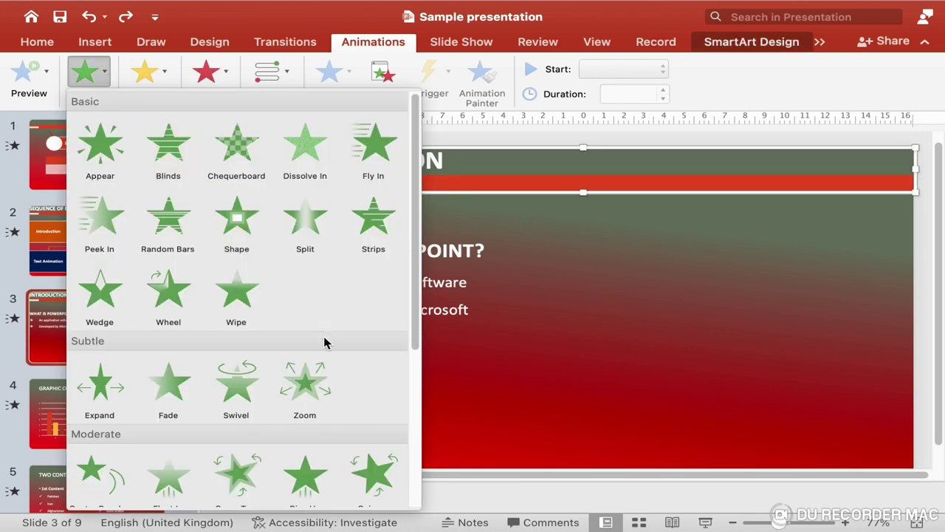
pyautogui.click(322, 392)
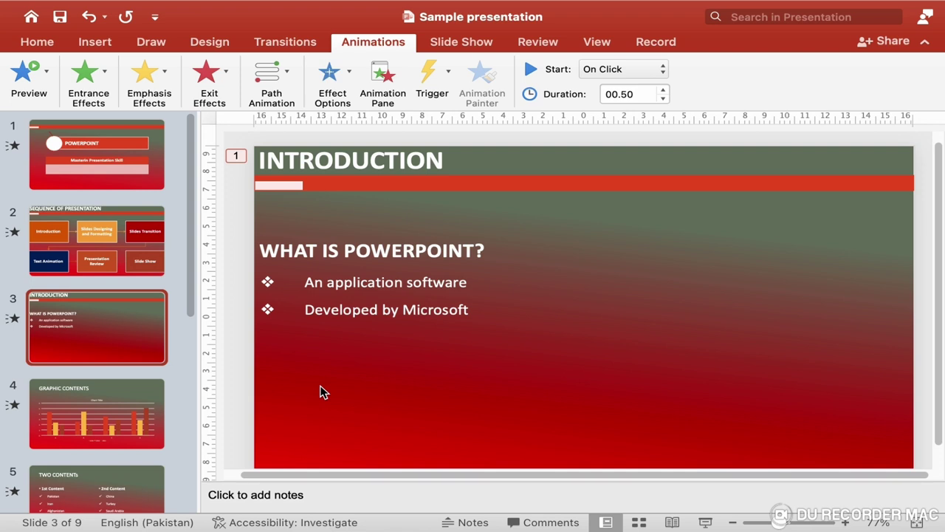
# Step: Give the WHAT IS POWERPOINT? bulleted text box a Zoom entrance as animation 2
pyautogui.click(447, 286)
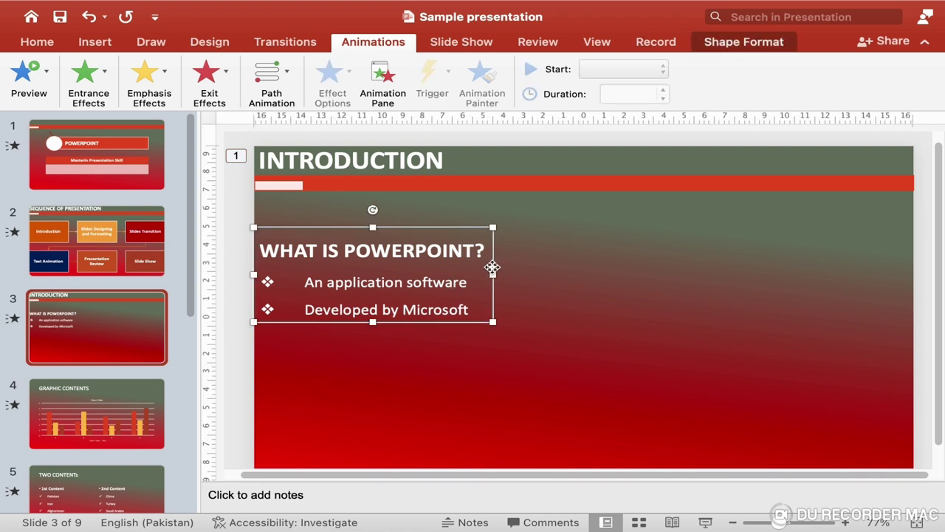
pyautogui.click(98, 81)
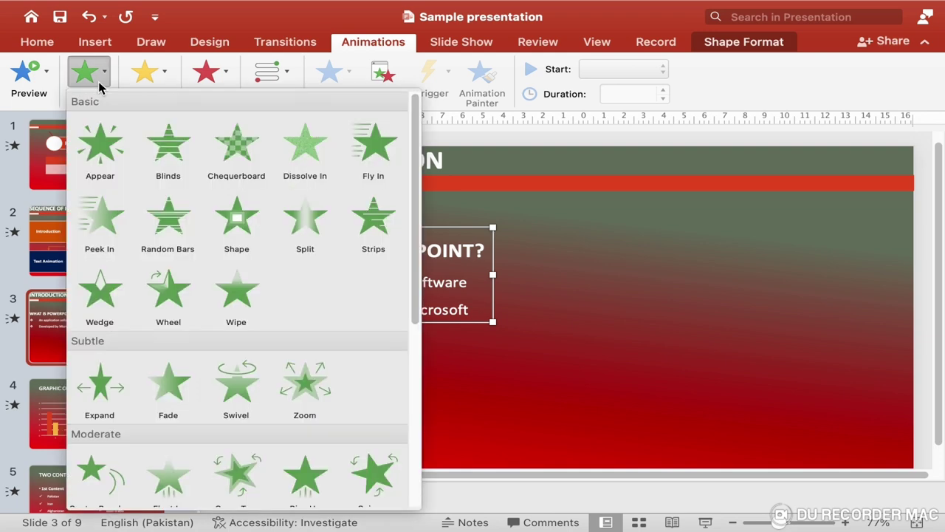
pyautogui.click(313, 417)
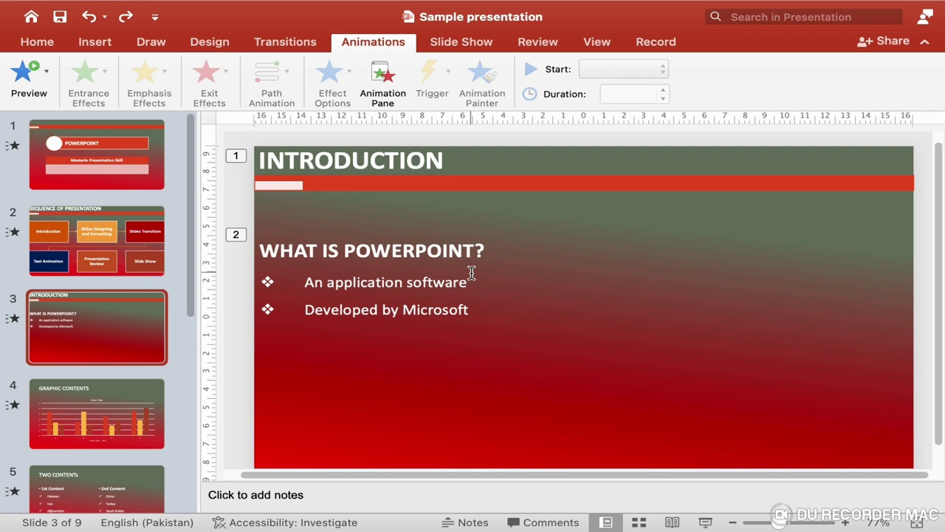
pyautogui.click(434, 282)
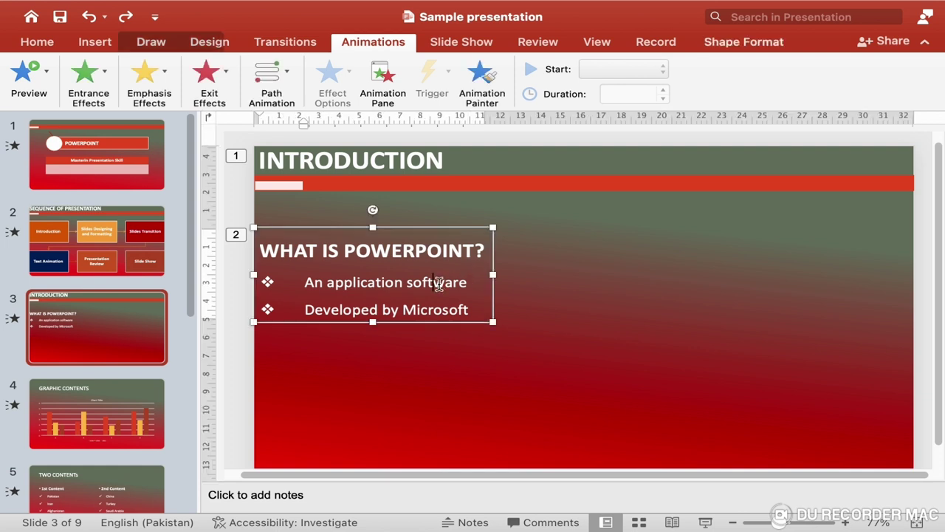
# Step: Give the bulleted text box a Zoom exit animation
pyautogui.click(493, 270)
pyautogui.click(226, 81)
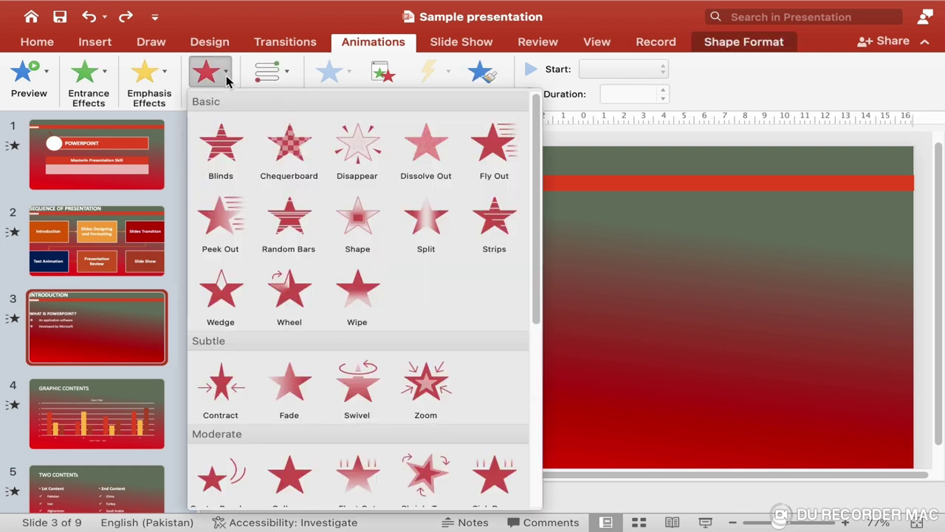
pyautogui.click(432, 392)
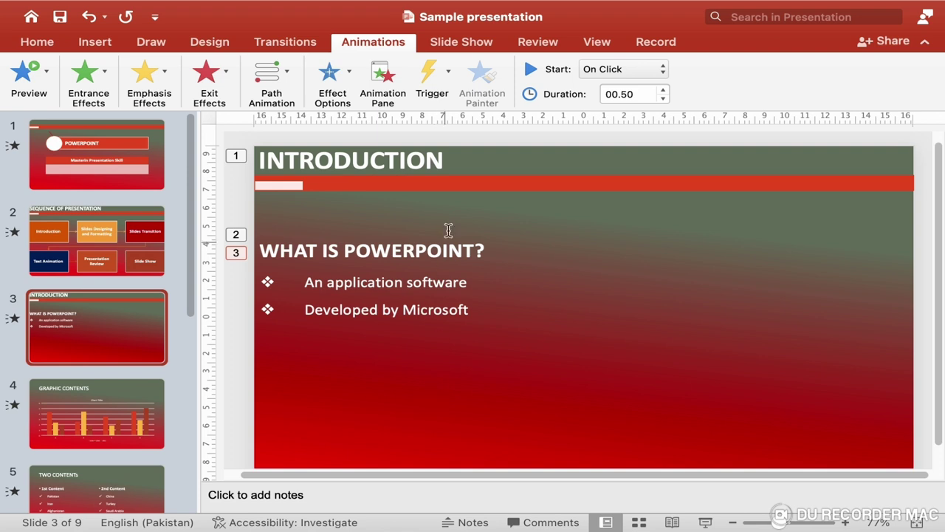
# Step: Give the INTRODUCTION title graphic a Zoom exit animation as step 4
pyautogui.click(425, 178)
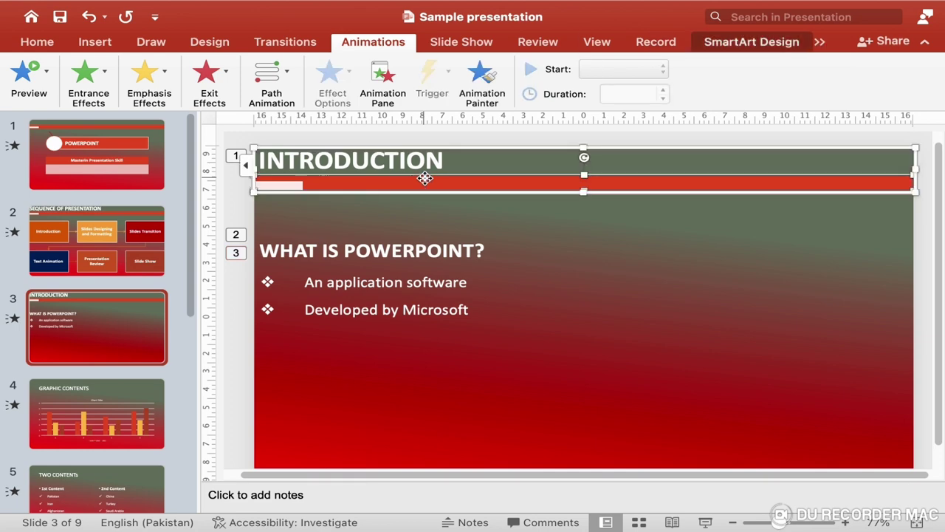
pyautogui.click(226, 83)
pyautogui.click(439, 397)
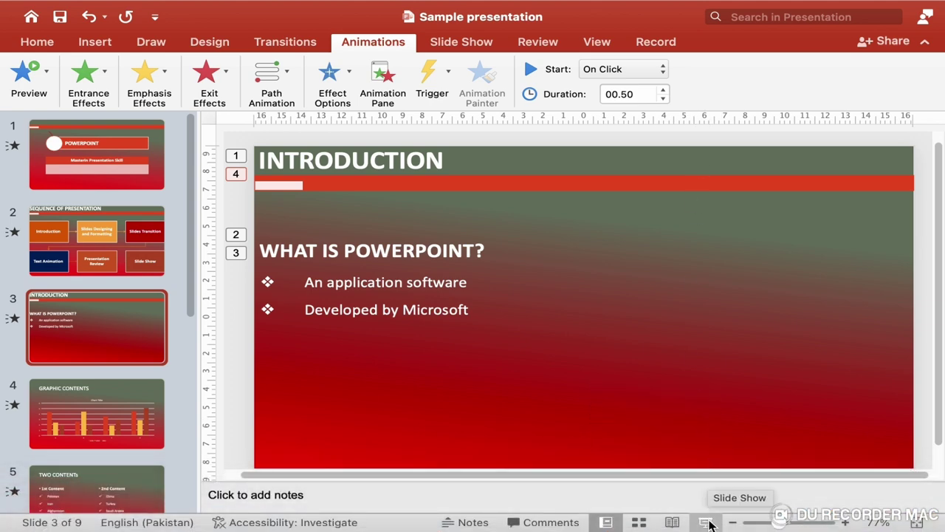
# Step: Play the slide show from slide 3 to watch its Zoom exits, then stop on slide 4
pyautogui.click(706, 523)
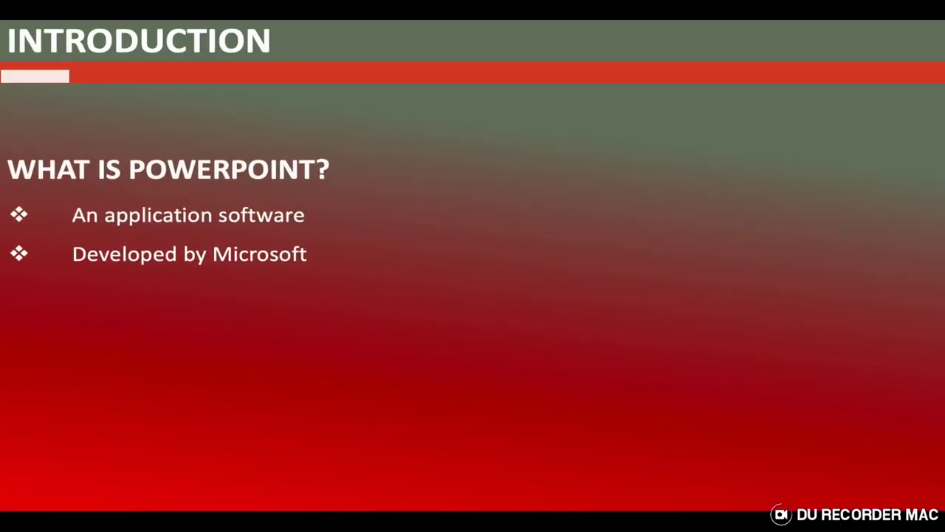
pyautogui.press('Right')
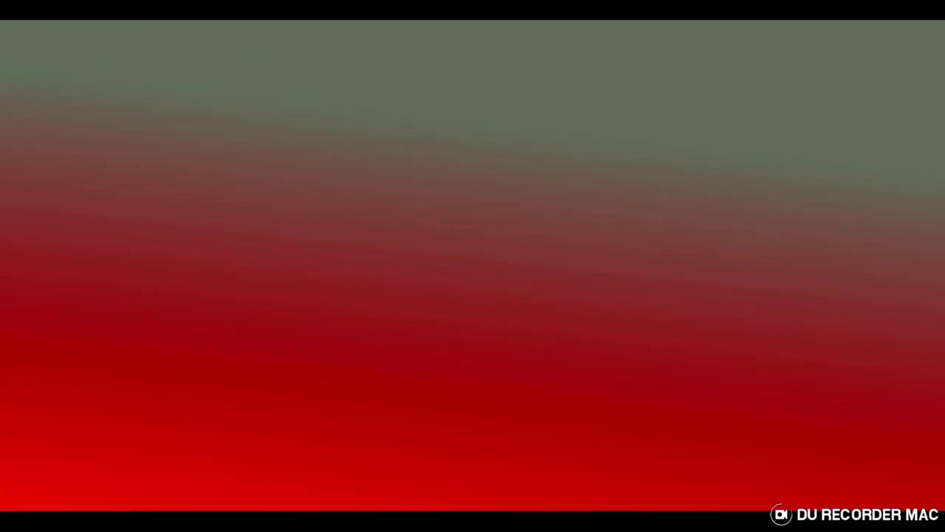
pyautogui.press('Right')
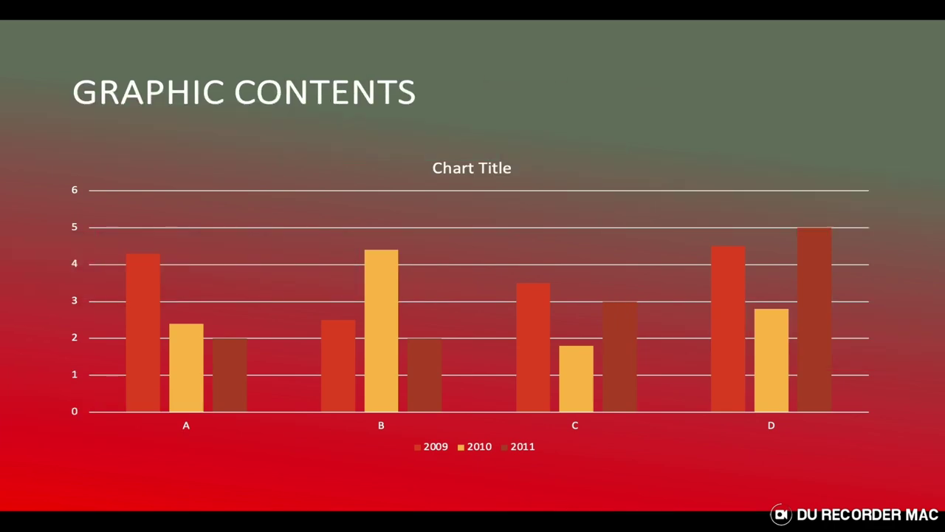
pyautogui.press('Escape')
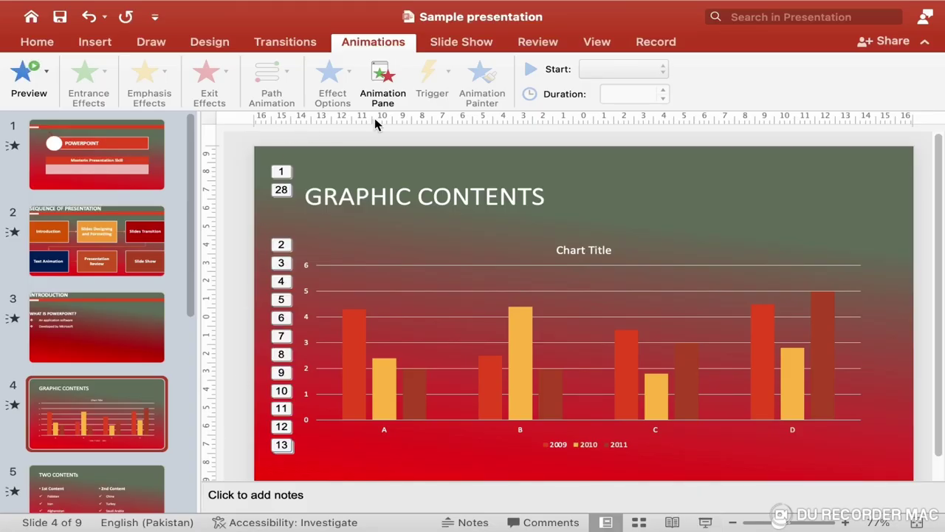
# Step: Browse slides 5 through 9, then return to slide 1, the POWERPOINT title slide
pyautogui.click(131, 480)
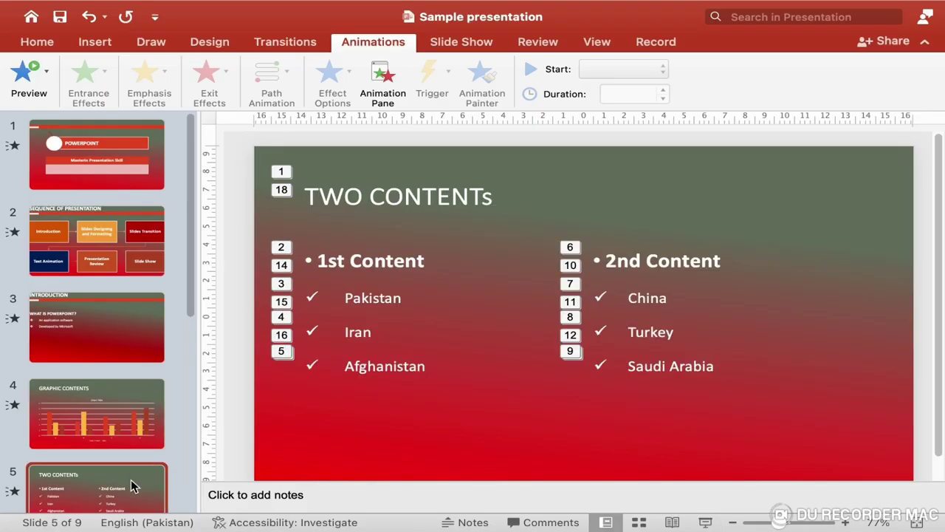
pyautogui.click(131, 479)
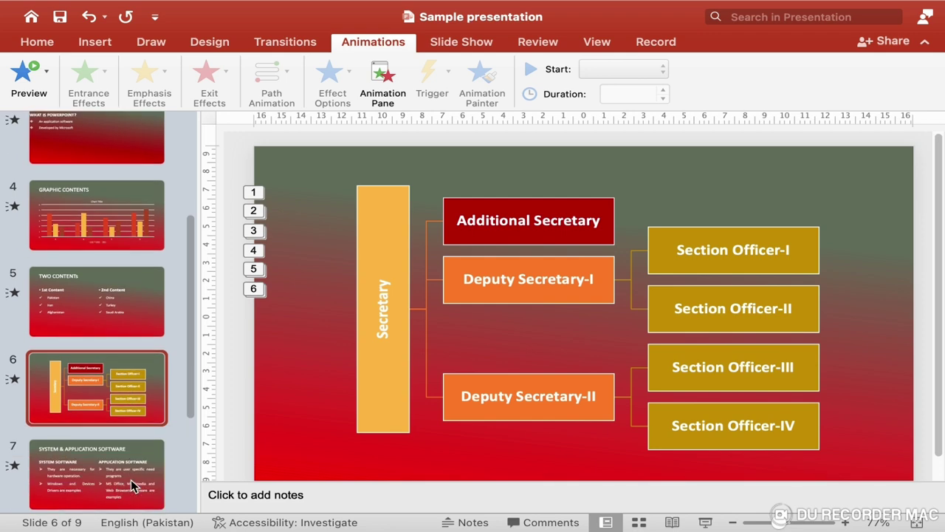
pyautogui.click(131, 479)
pyautogui.click(135, 449)
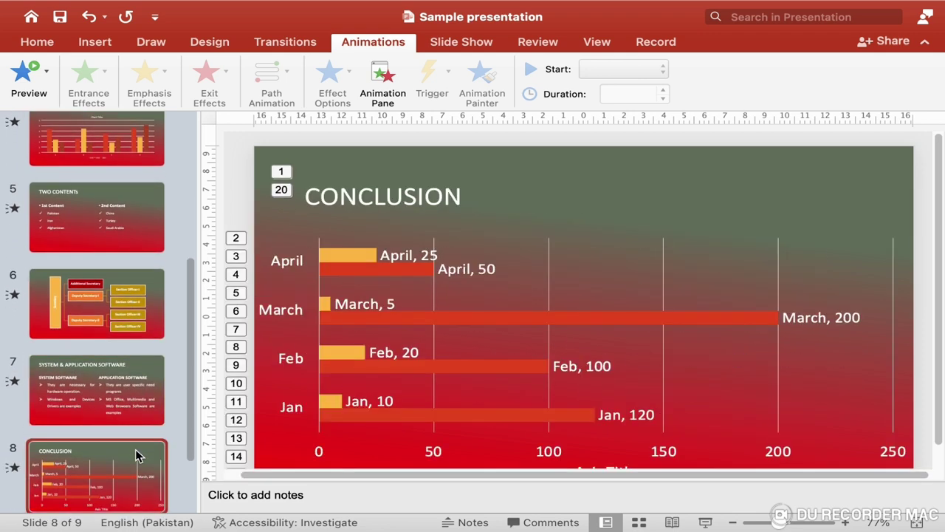
pyautogui.click(135, 454)
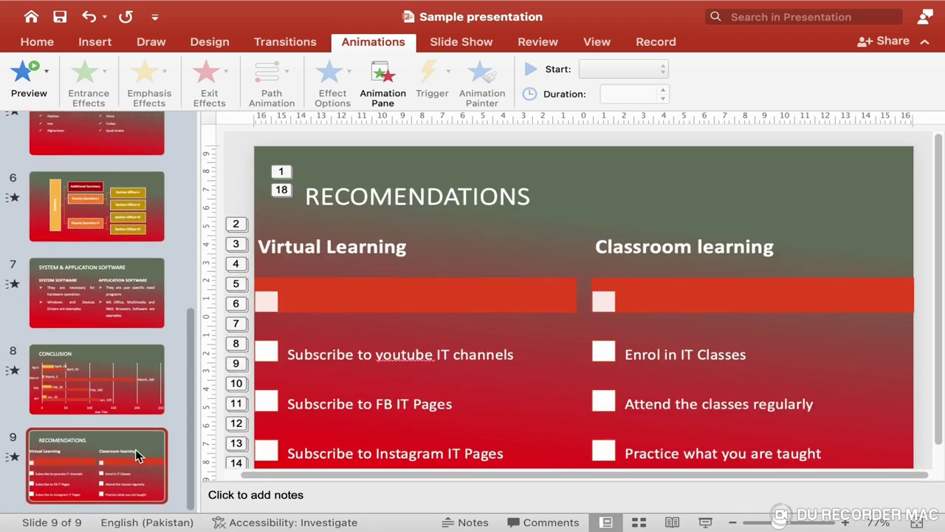
pyautogui.scroll(10, 135, 454)
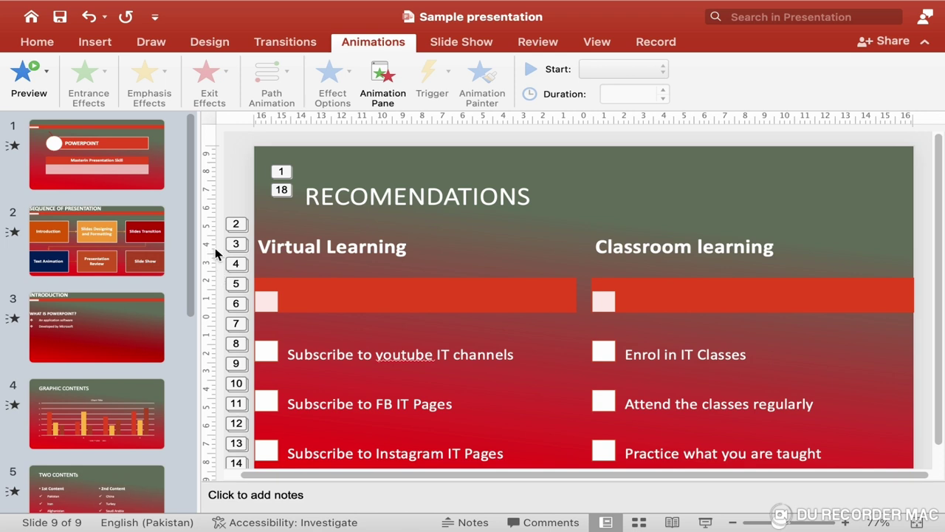
pyautogui.click(122, 169)
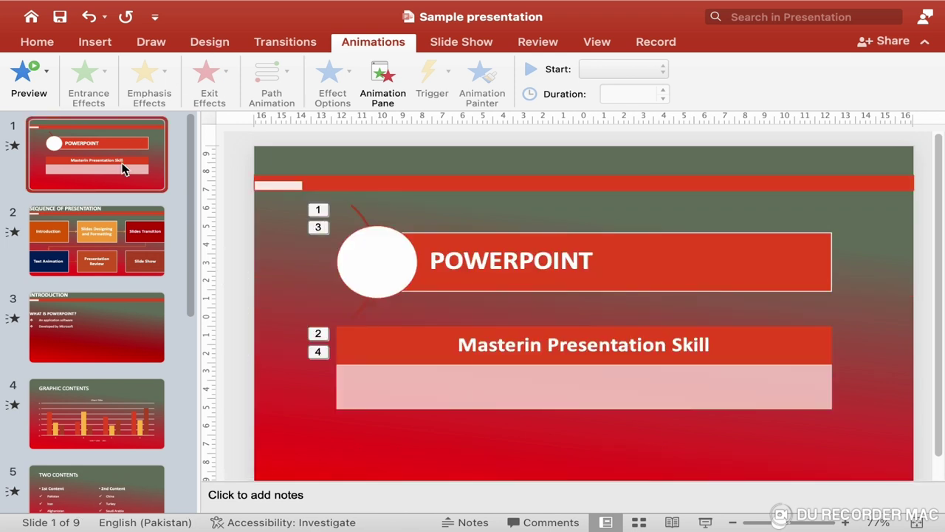
# Step: Start the slide show from slide 1 and play every slide through to the end screen
pyautogui.click(707, 523)
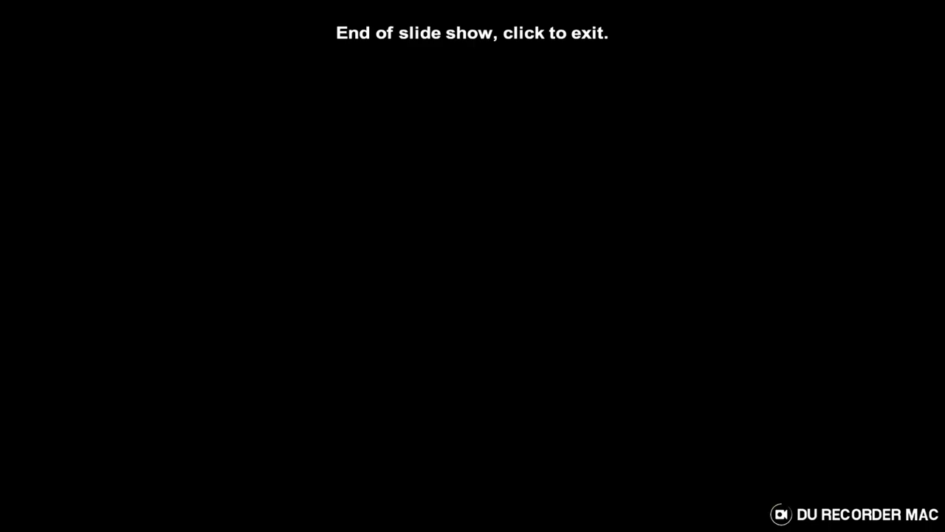
# Step: Exit the finished slide show back to editing on slide 9, RECOMENDATIONS, with the thumbnail pane scrolled up
pyautogui.click(706, 522)
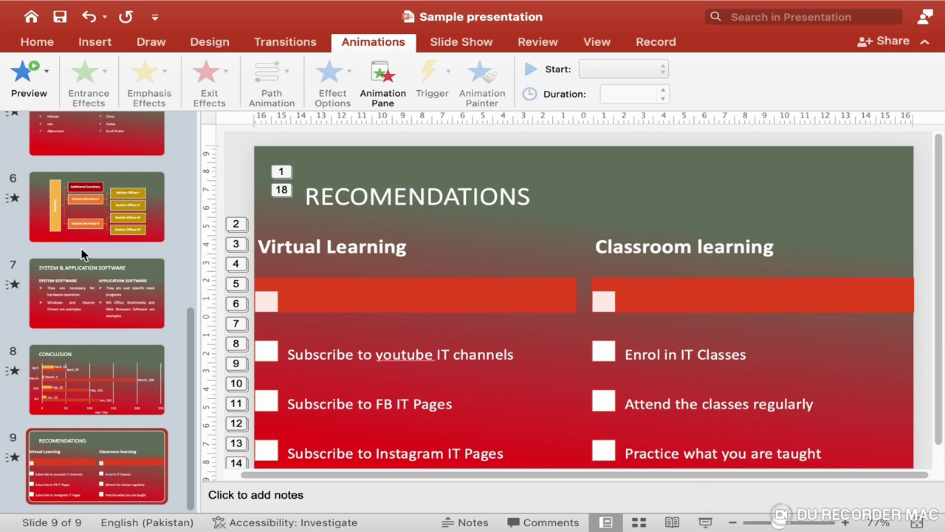
pyautogui.scroll(10, 81, 255)
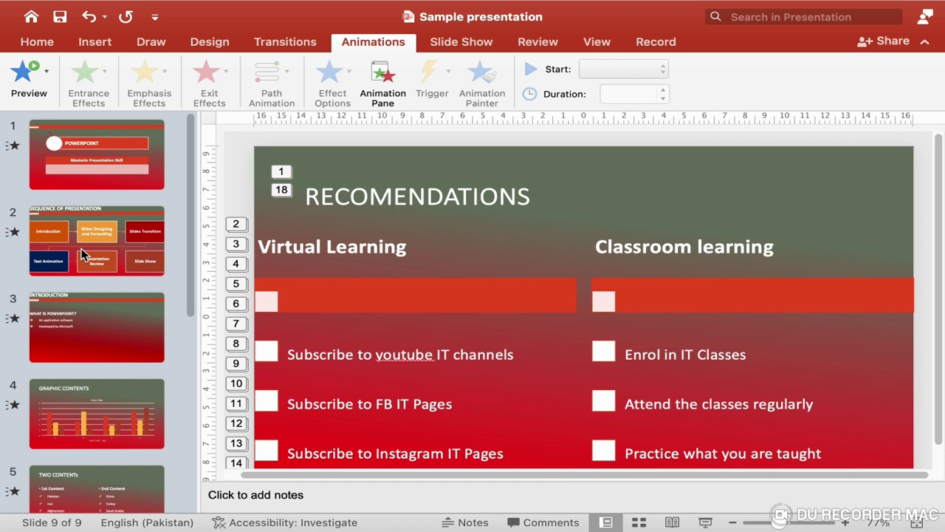